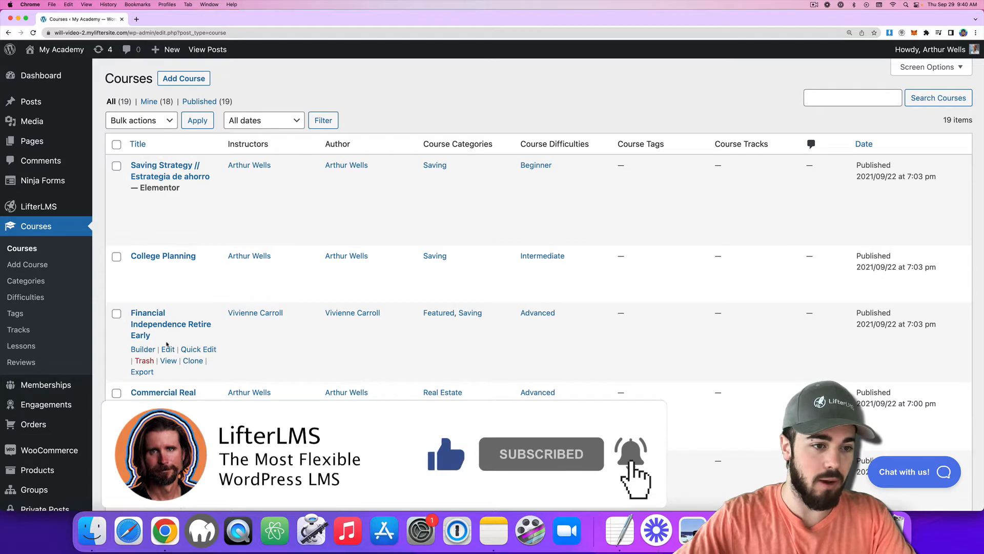
# Open the Financial Independence Retire Early course for editing and copy the purchase link of its A La Carte Course access plan.
pyautogui.click(167, 351)
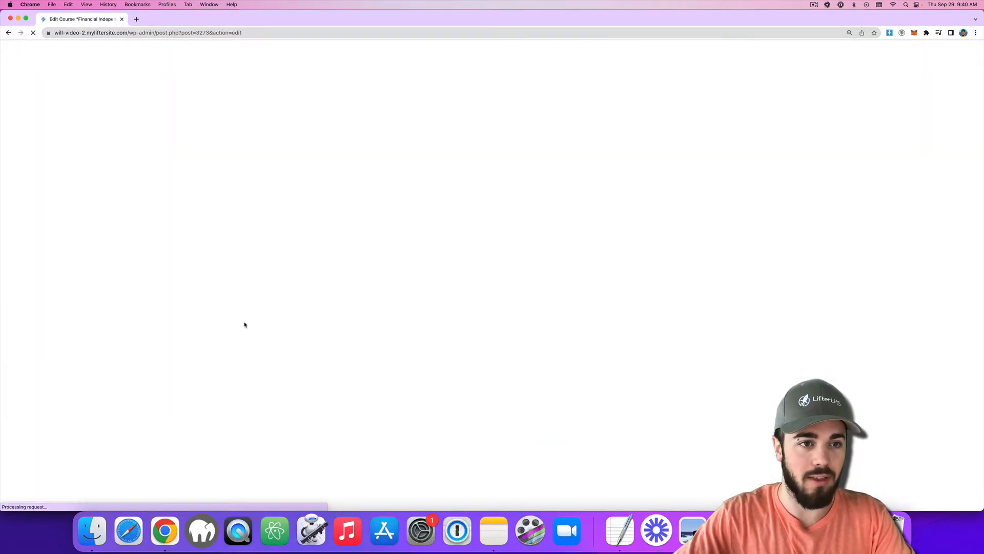
pyautogui.scroll(-10, 192, 289)
pyautogui.scroll(-5, 191, 290)
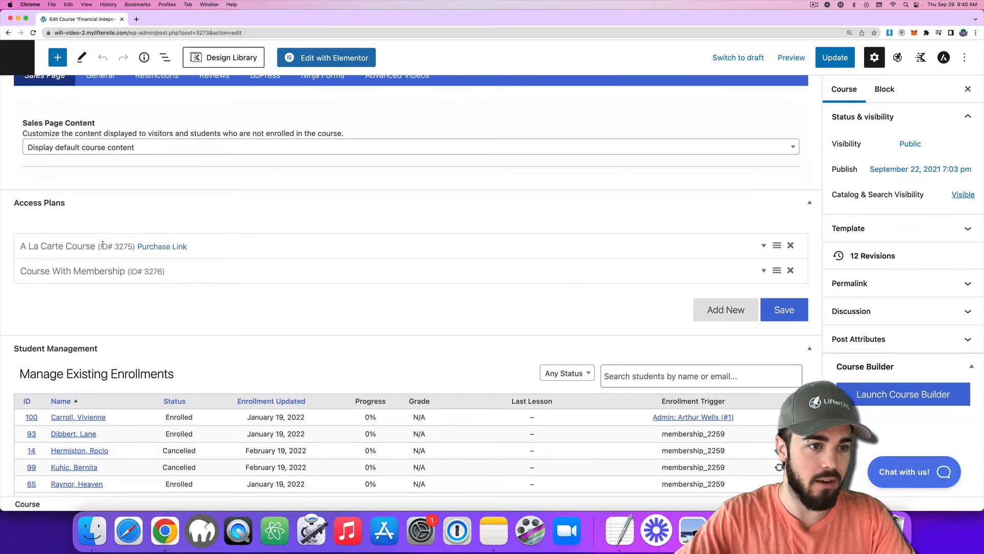
pyautogui.rightClick(151, 246)
pyautogui.click(171, 287)
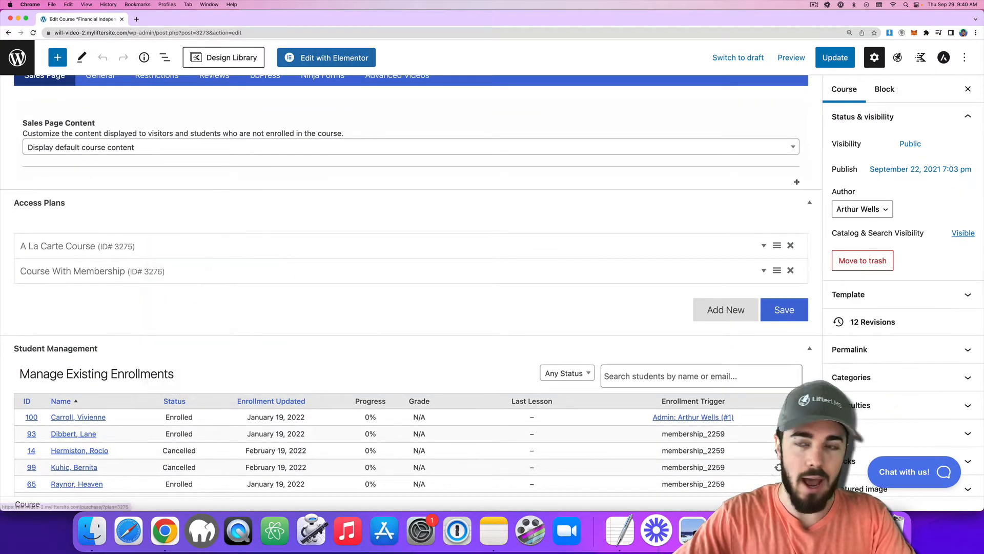
# Load the copied purchase link in a new incognito window and look over the checkout page.
pyautogui.click(976, 32)
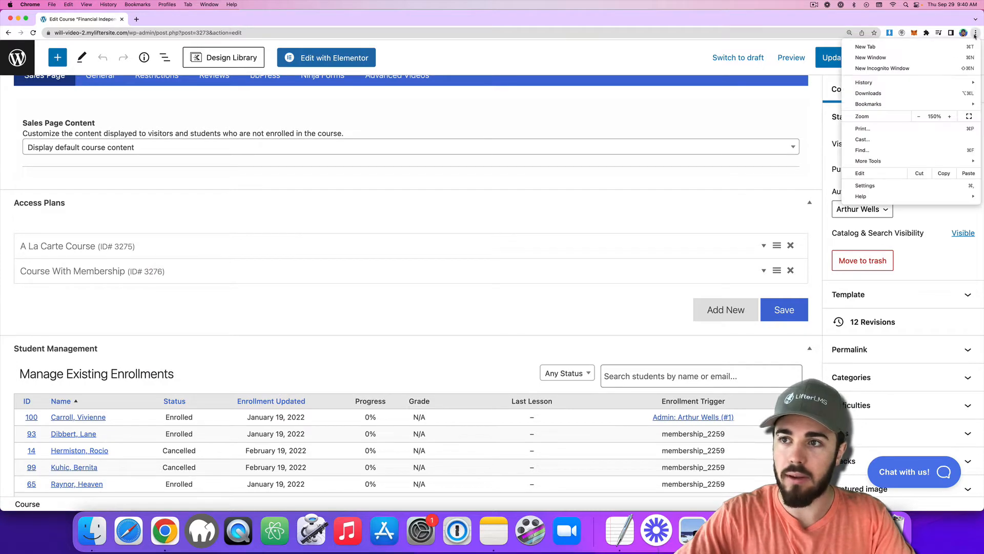
pyautogui.click(918, 69)
pyautogui.press('super+v')
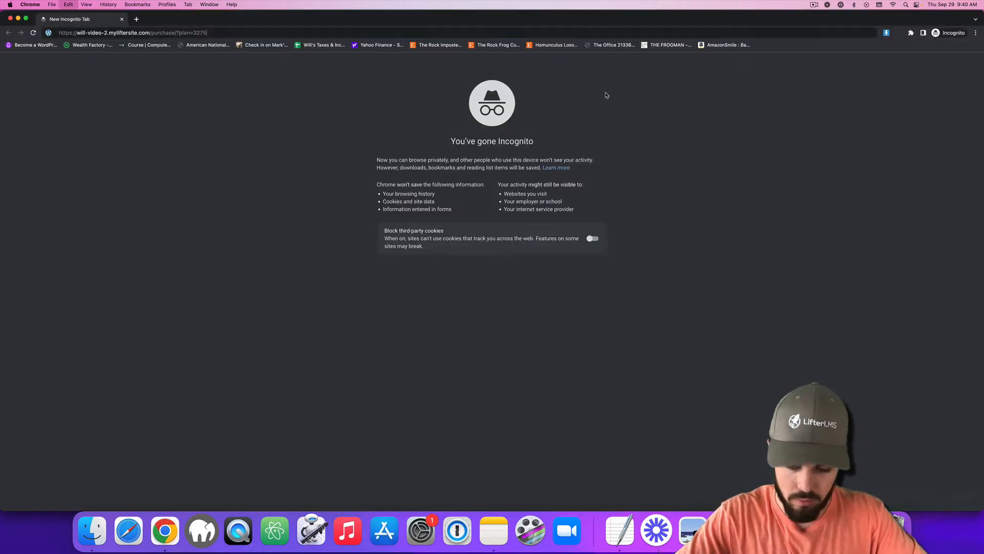
pyautogui.press('Return')
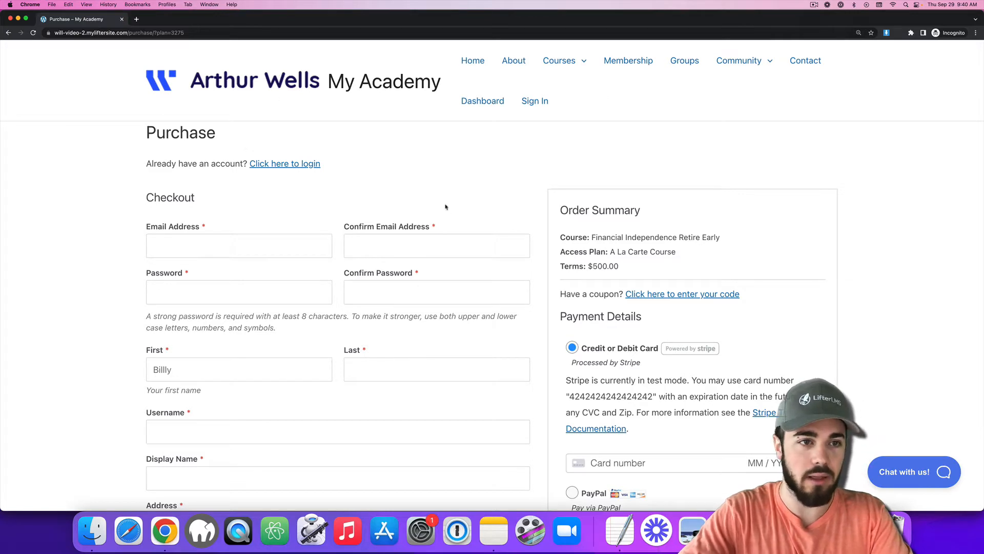
pyautogui.scroll(-5, 446, 206)
pyautogui.scroll(5, 441, 206)
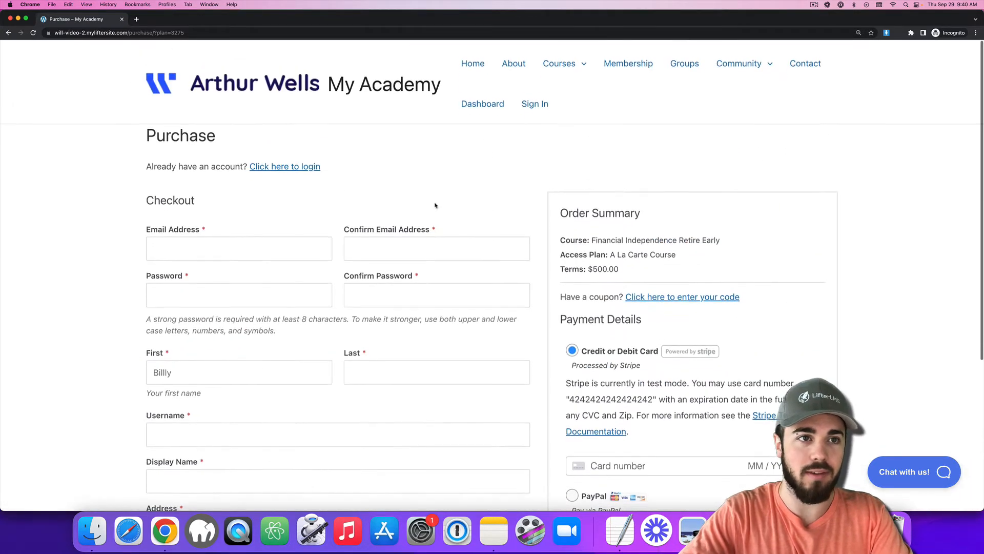
# Return to the site admin, open the list of all pages and locate the Purchase page marked LifterLMS Checkout.
pyautogui.moveTo(164, 24); pyautogui.dragTo(162, 48)
pyautogui.click(162, 23)
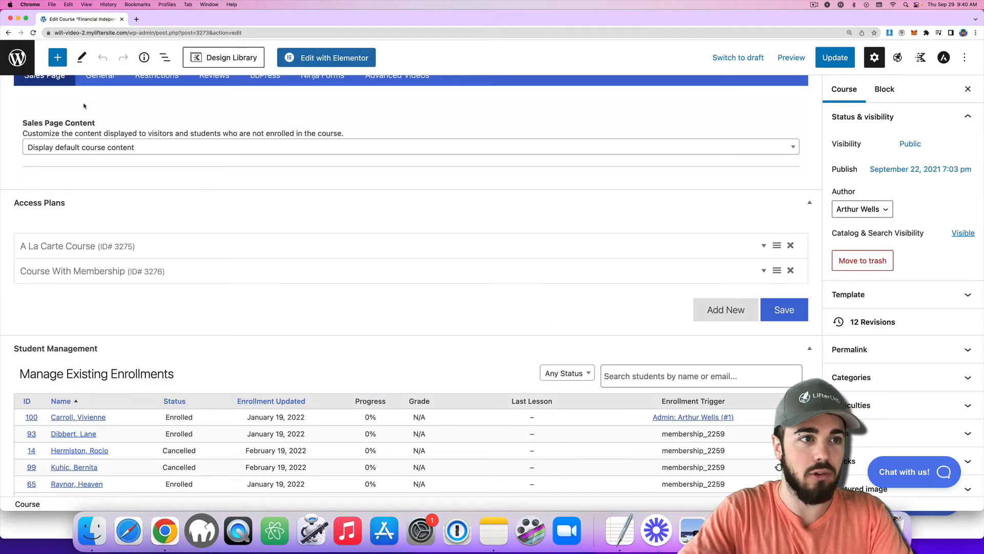
pyautogui.click(19, 60)
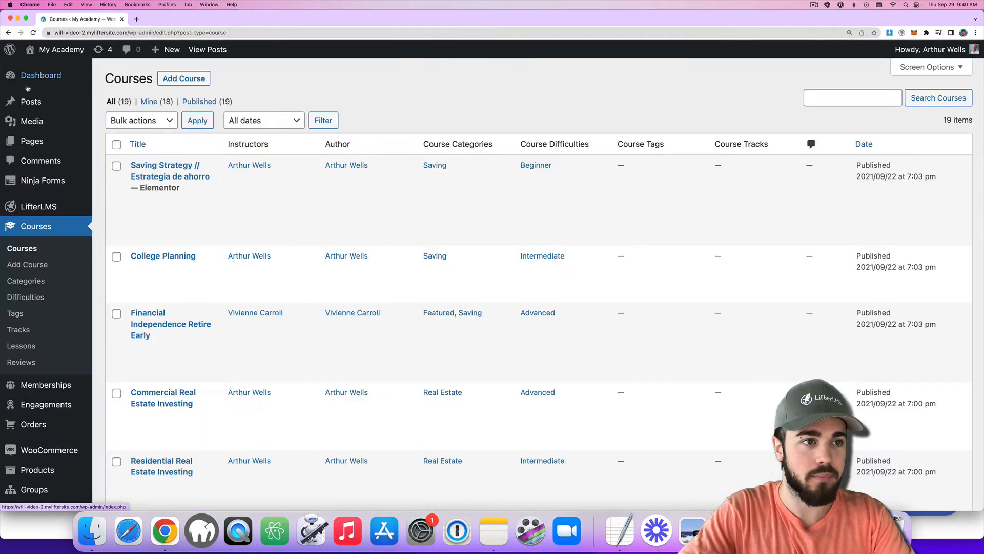
pyautogui.moveTo(32, 142)
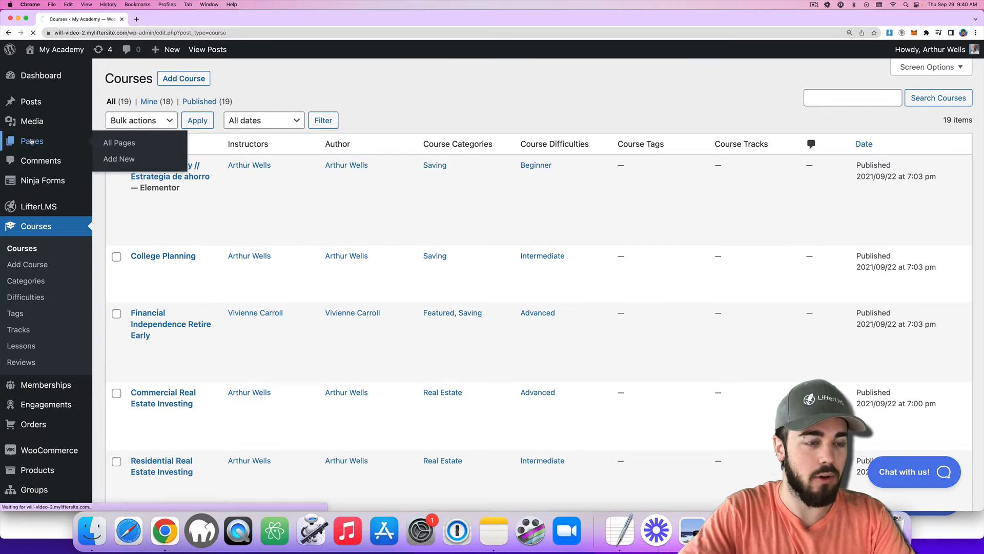
pyautogui.click(109, 143)
pyautogui.scroll(-10, 101, 132)
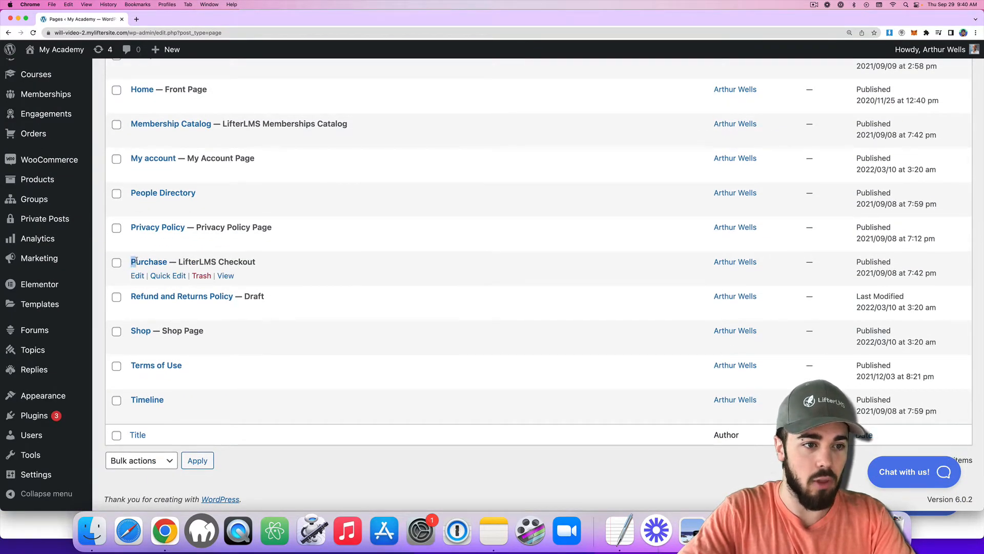
pyautogui.moveTo(134, 261); pyautogui.dragTo(184, 261)
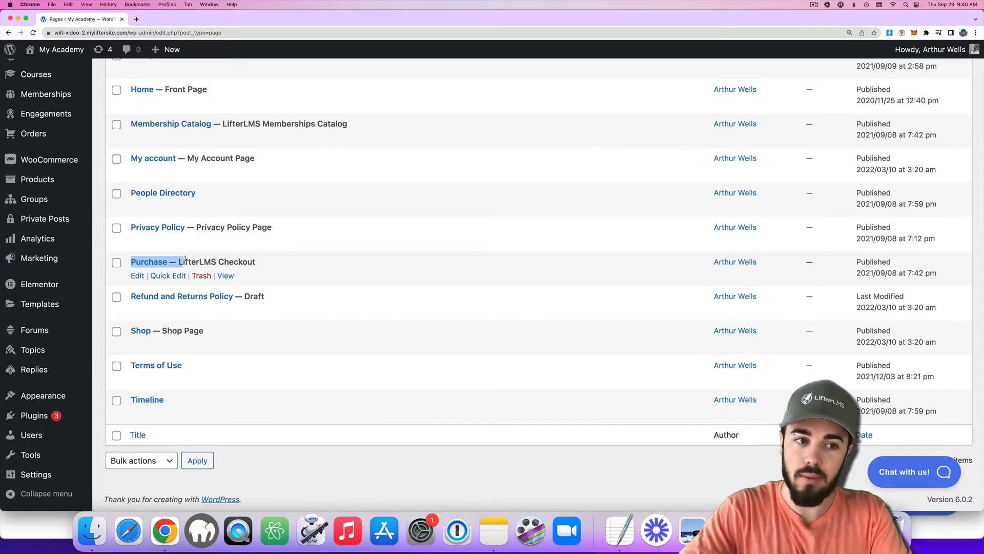
pyautogui.moveTo(170, 261); pyautogui.dragTo(227, 261)
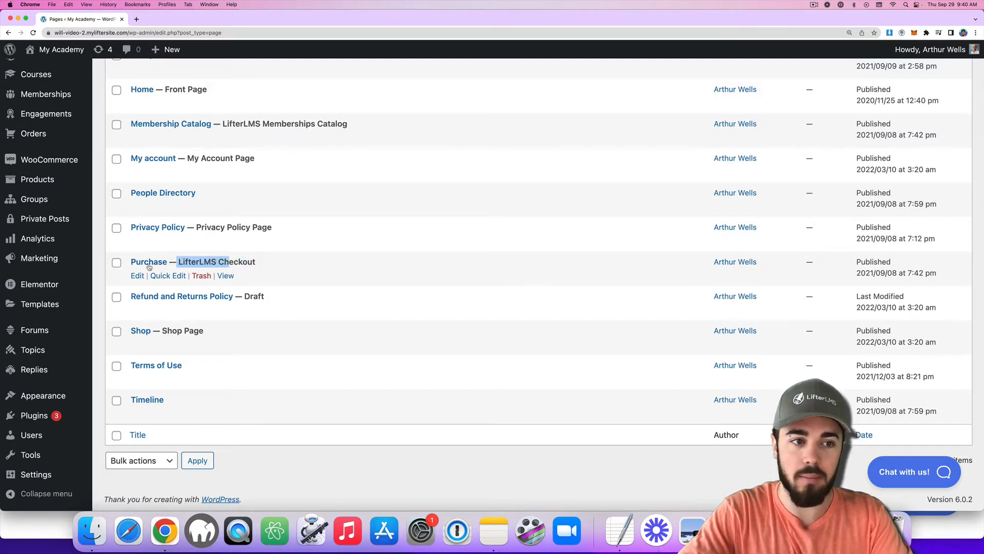
pyautogui.click(158, 277)
pyautogui.doubleClick(190, 284)
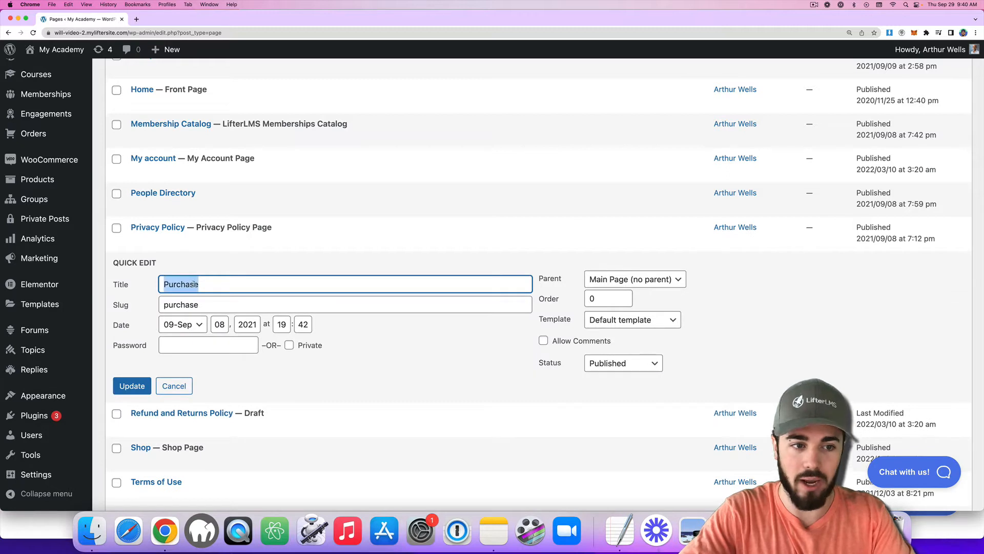
pyautogui.click(172, 386)
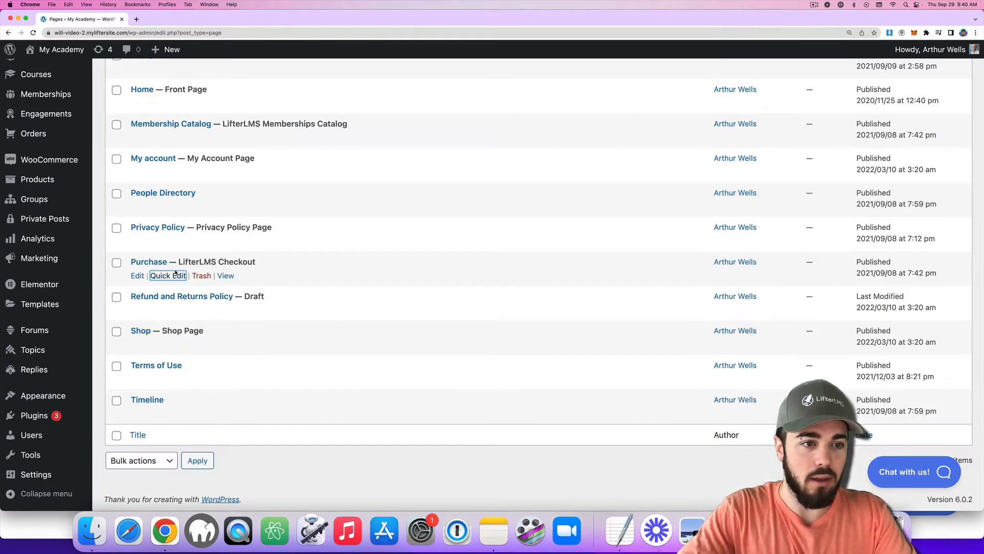
# Open the Purchase page for editing and review the checkout form and payment details in the incognito window.
pyautogui.moveTo(173, 262); pyautogui.dragTo(238, 262)
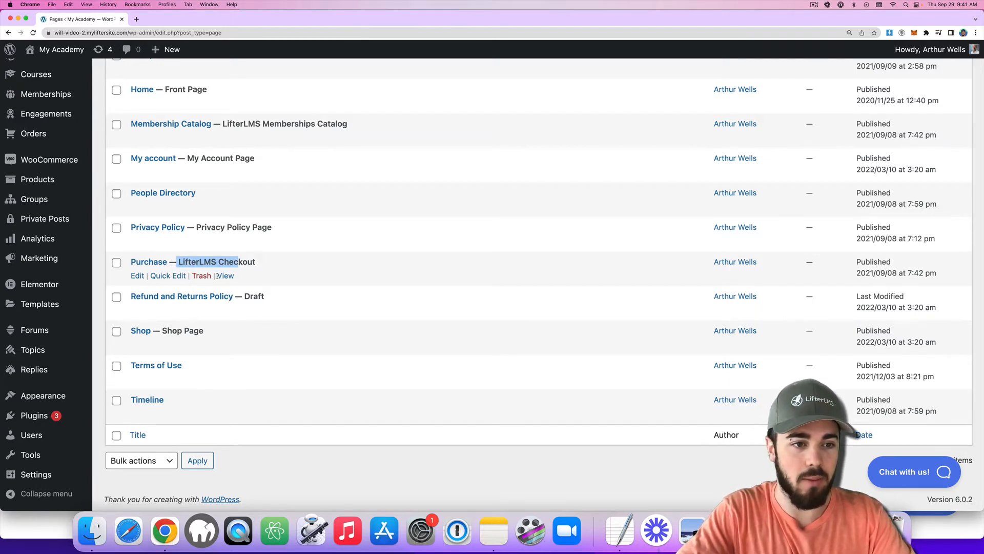
pyautogui.click(137, 276)
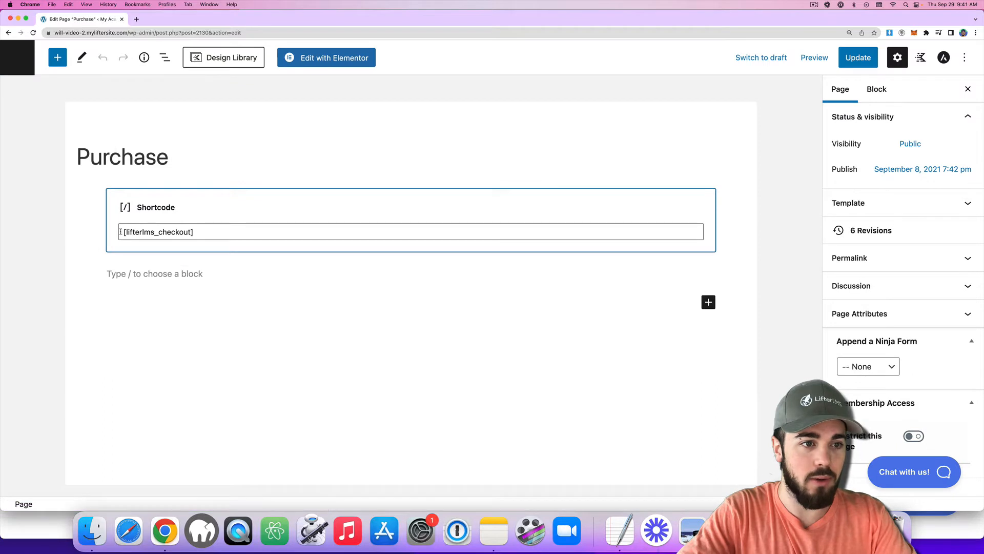
pyautogui.click(38, 522)
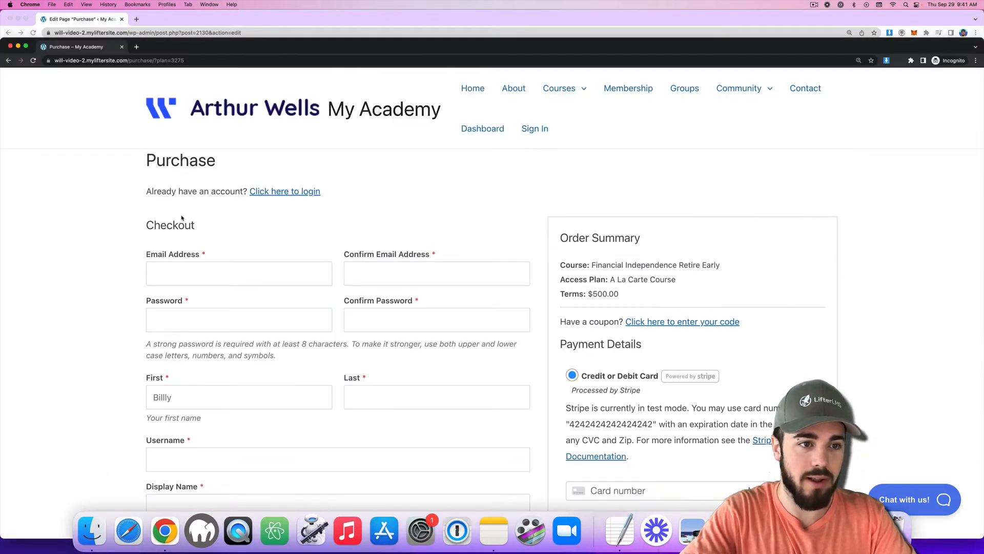
pyautogui.scroll(-5, 181, 218)
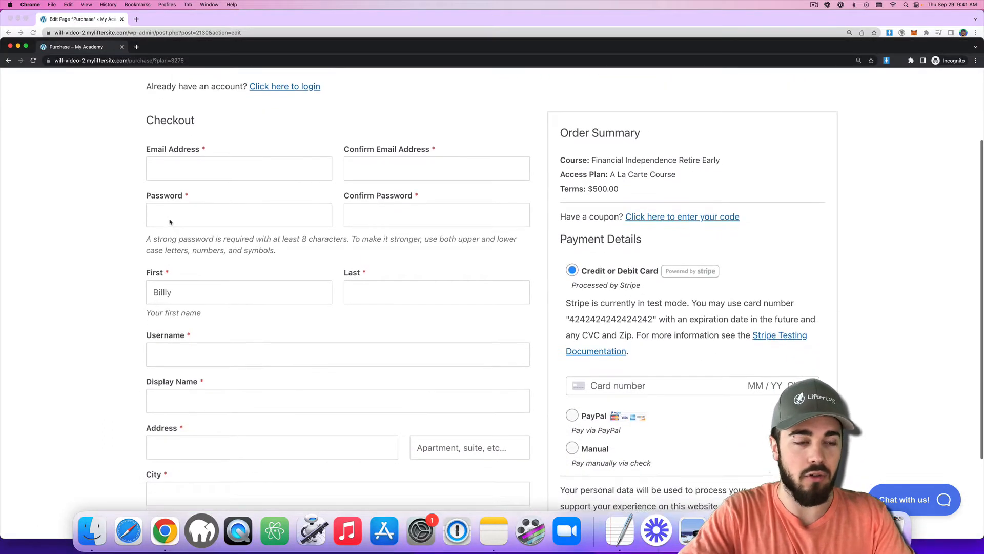
pyautogui.scroll(-1, 169, 222)
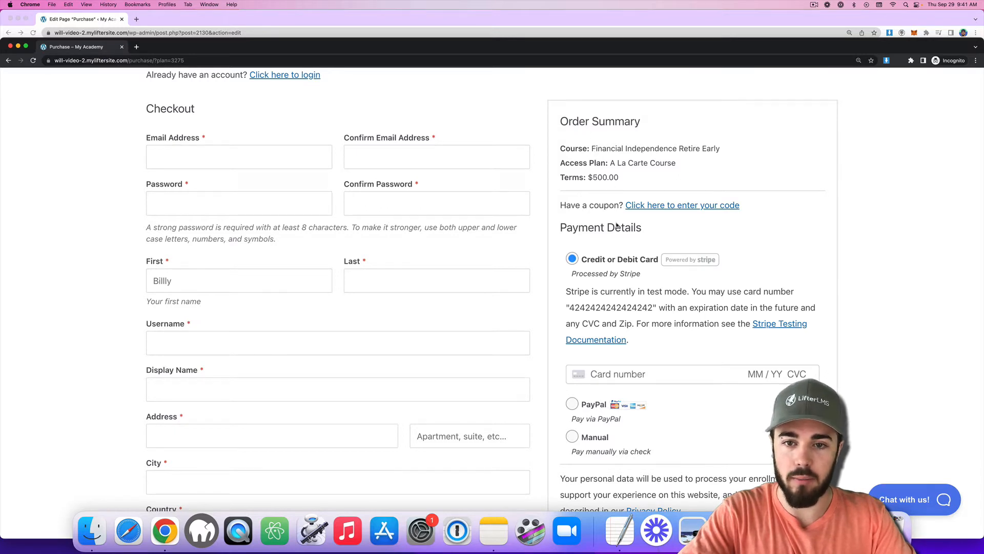
pyautogui.scroll(-5, 618, 351)
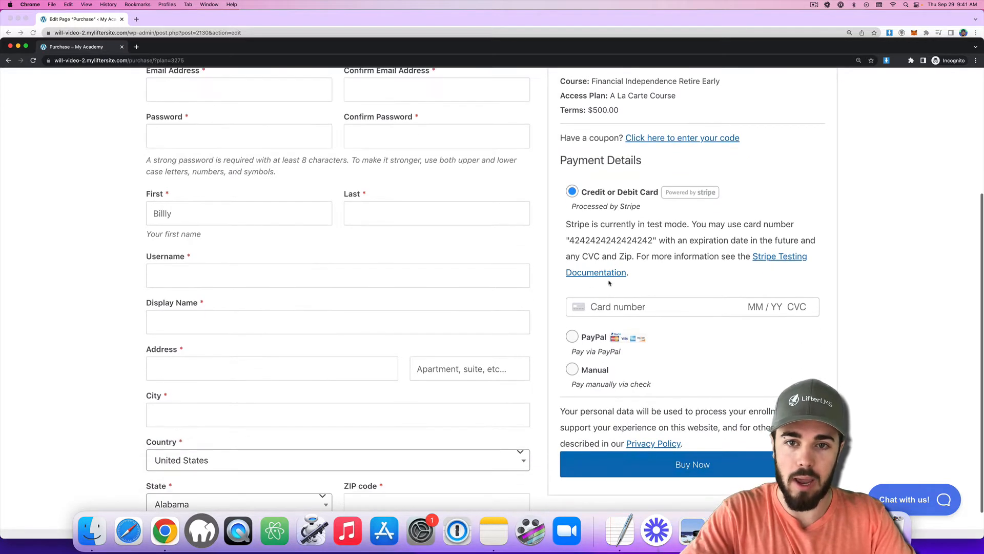
pyautogui.scroll(5, 388, 139)
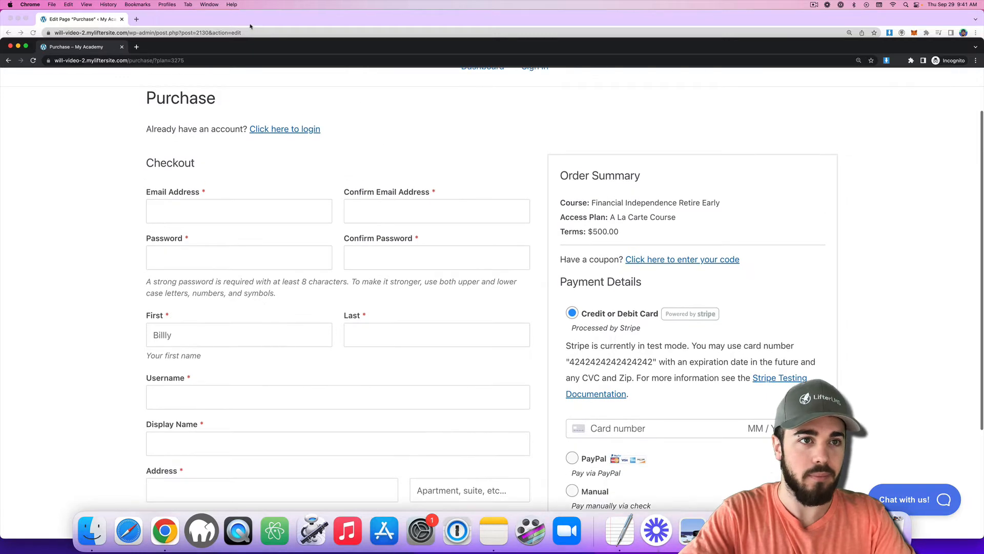
# Back in the Purchase page editor, insert an Image block between the title and the checkout shortcode.
pyautogui.click(241, 22)
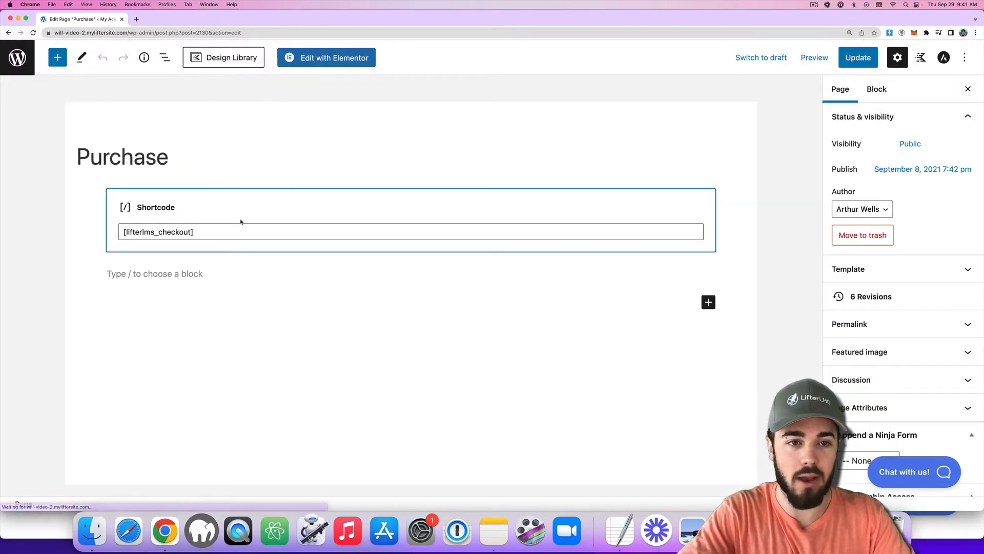
pyautogui.click(185, 162)
pyautogui.press('Return')
pyautogui.write('/image')
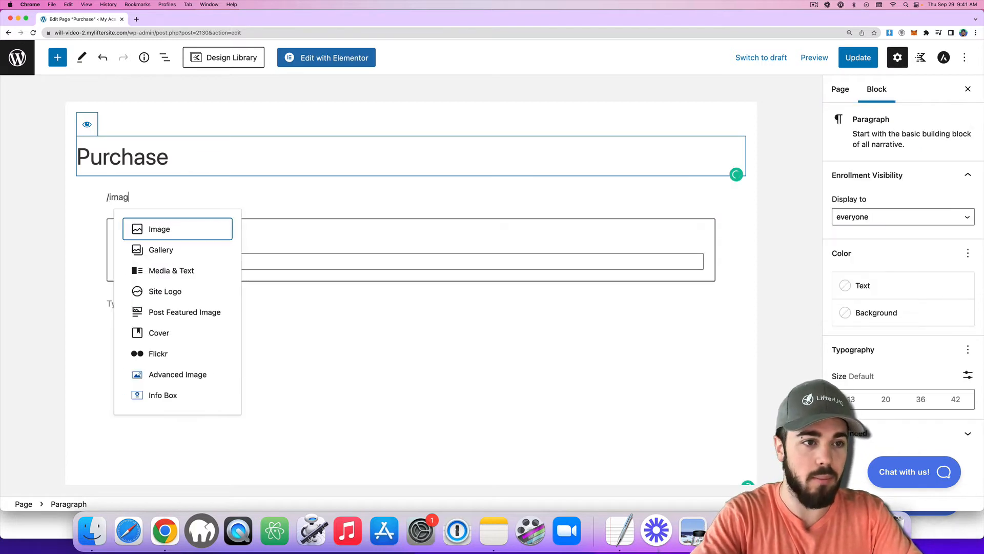
pyautogui.click(153, 230)
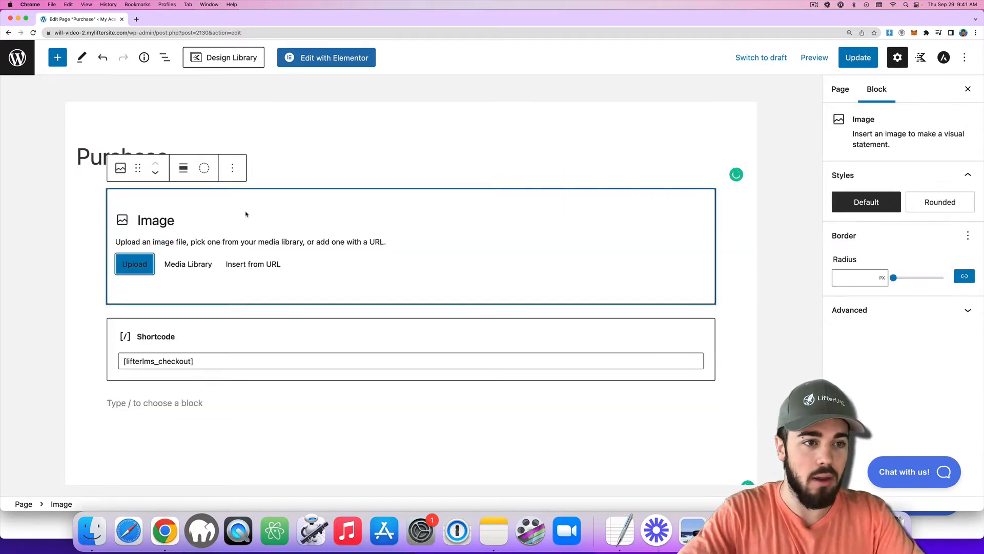
# Fill the Image block with the media library photo of a hand holding keys and a model house, and update the page.
pyautogui.click(169, 264)
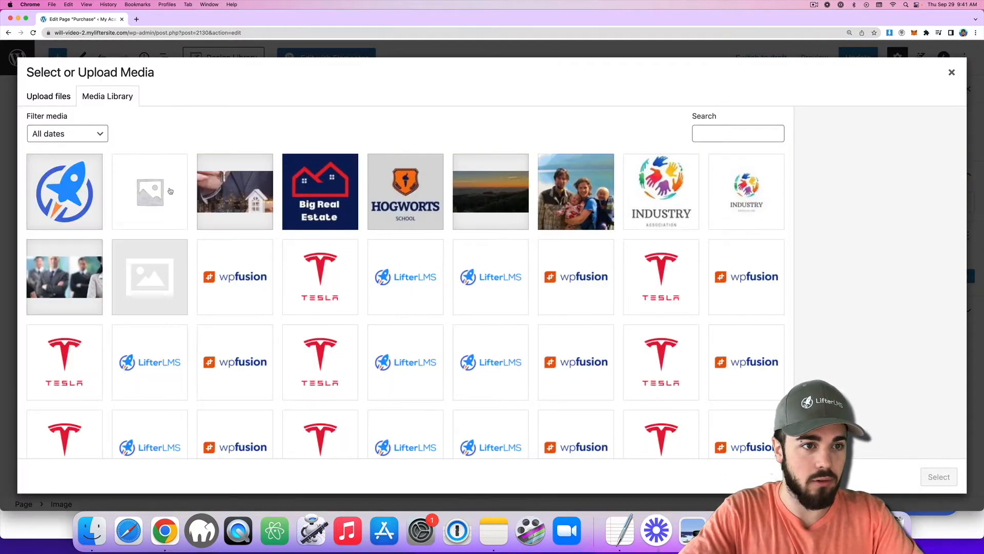
pyautogui.click(326, 198)
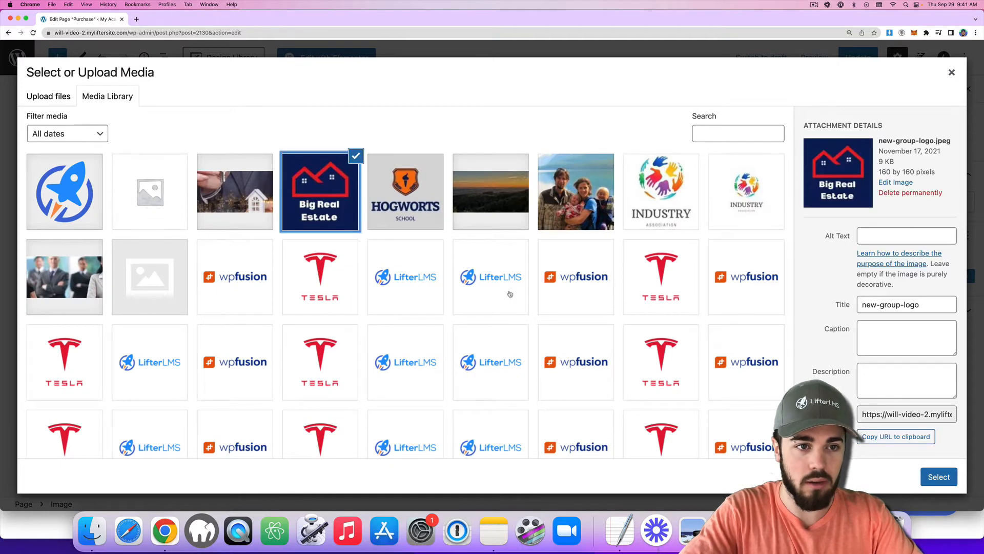
pyautogui.click(265, 195)
pyautogui.click(939, 477)
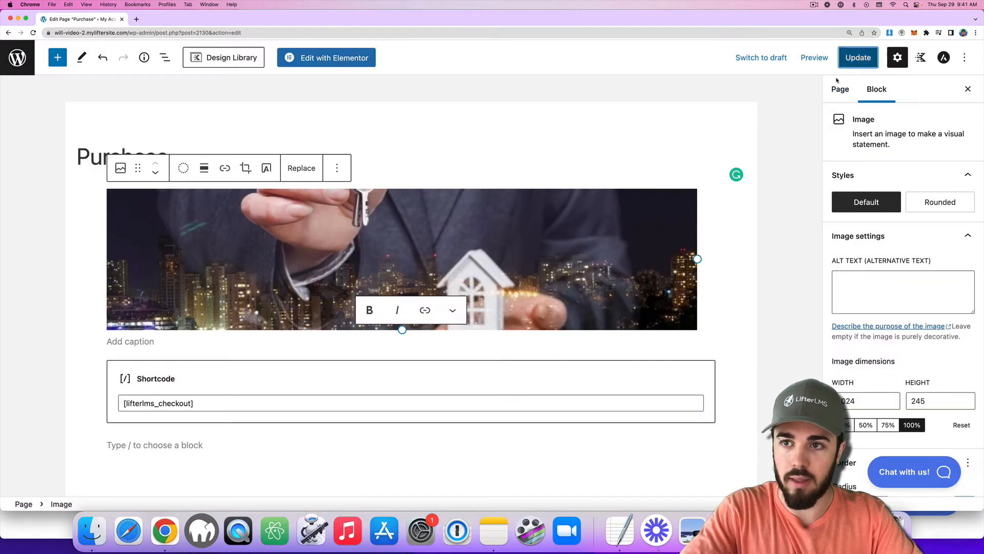
# Reload the checkout page in the incognito window, examine the image placement above the form, and return to the page editor.
pyautogui.click(41, 522)
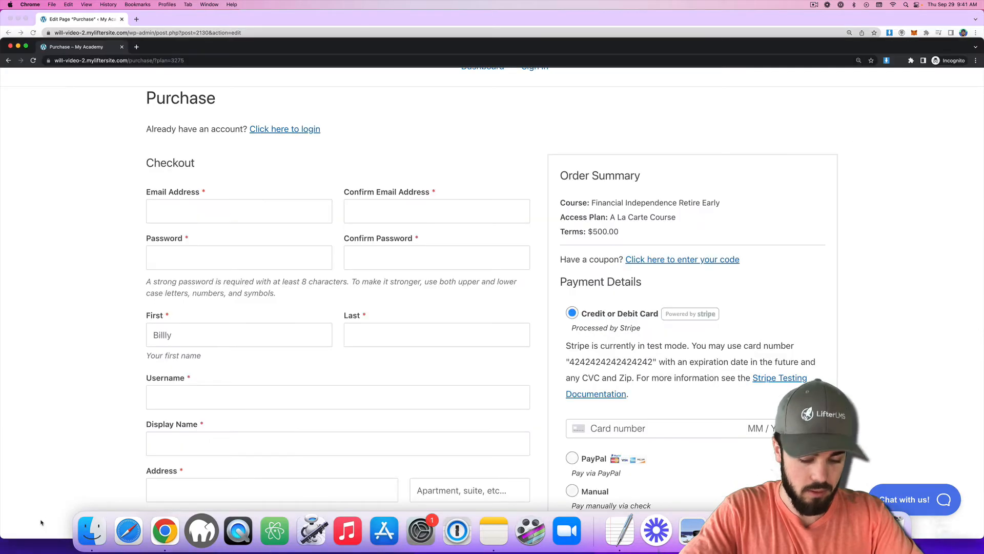
pyautogui.press('super+r')
pyautogui.moveTo(200, 48); pyautogui.dragTo(200, 14)
pyautogui.scroll(-1, 327, 110)
pyautogui.scroll(-3, 327, 110)
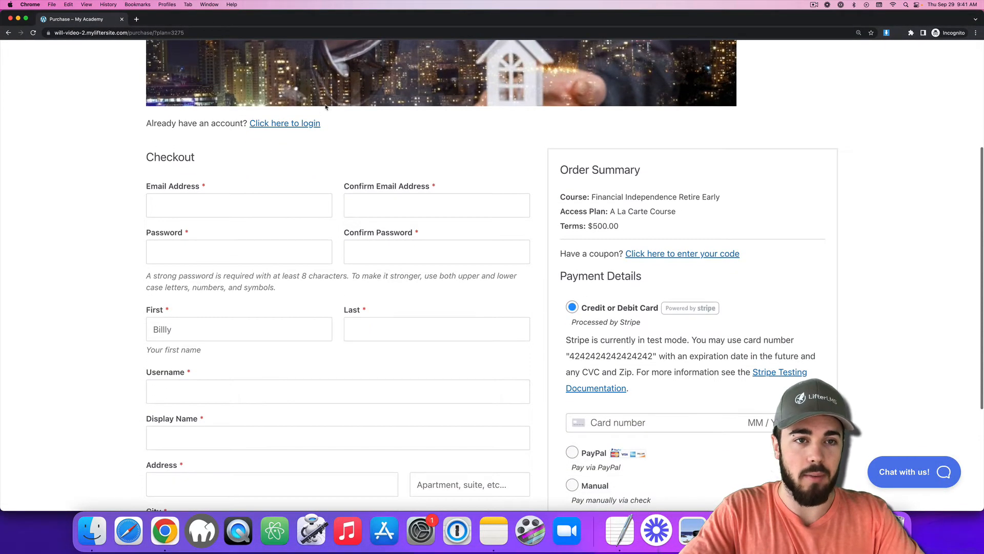
pyautogui.scroll(5, 223, 109)
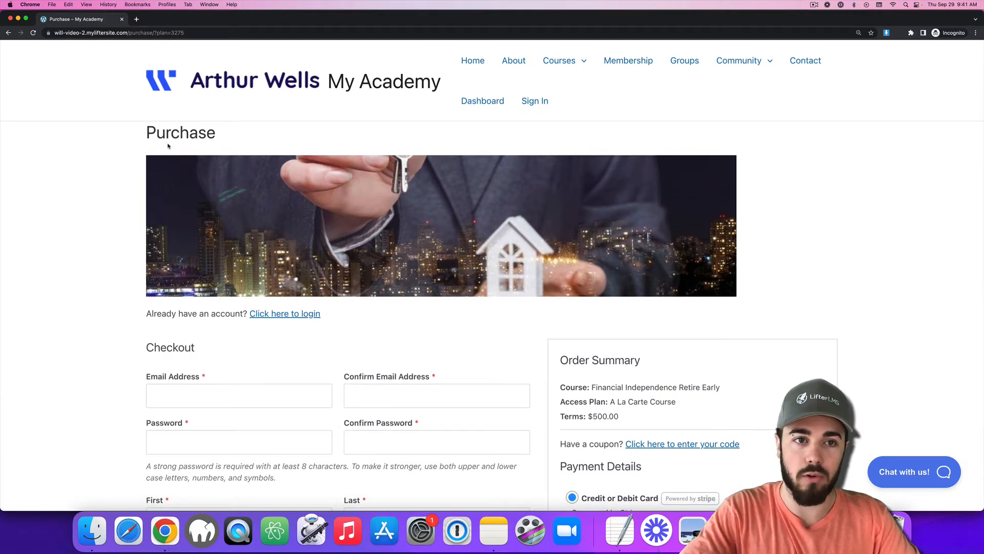
pyautogui.moveTo(175, 23); pyautogui.dragTo(182, 46)
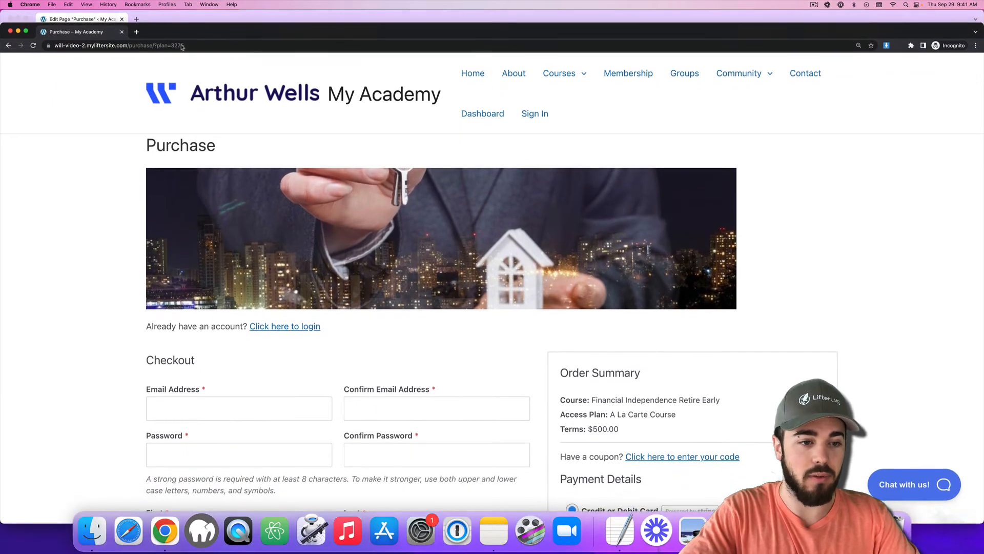
pyautogui.scroll(-4, 275, 166)
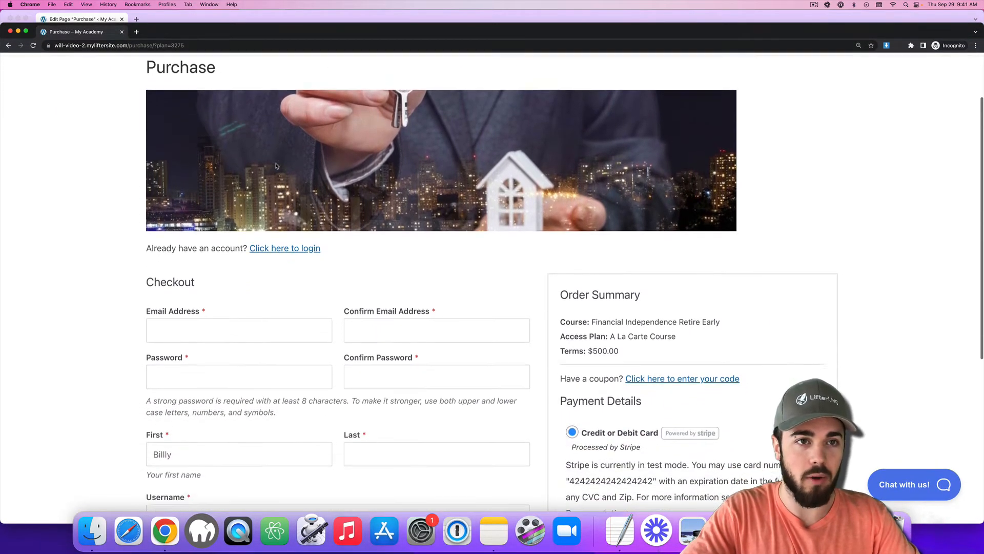
pyautogui.moveTo(179, 34); pyautogui.dragTo(186, 43)
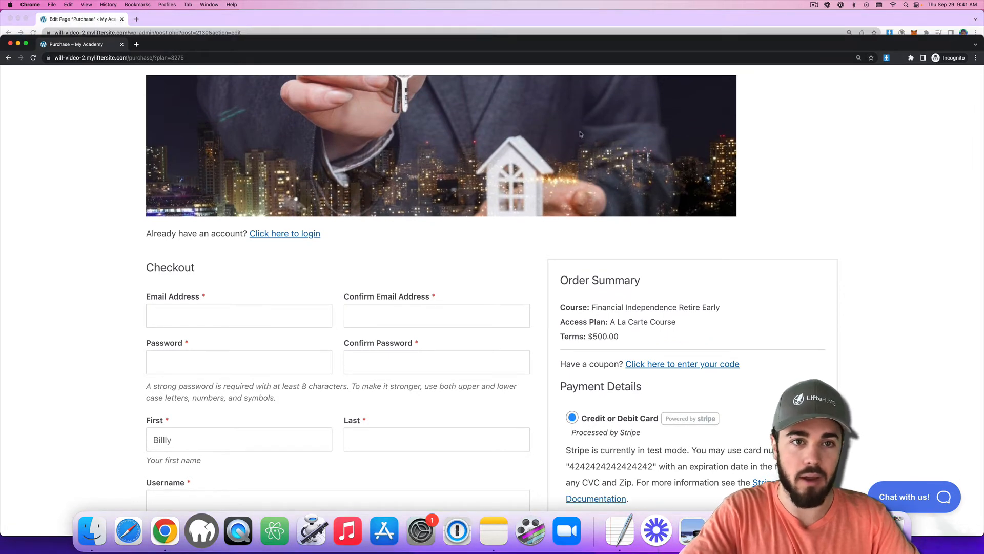
pyautogui.click(298, 25)
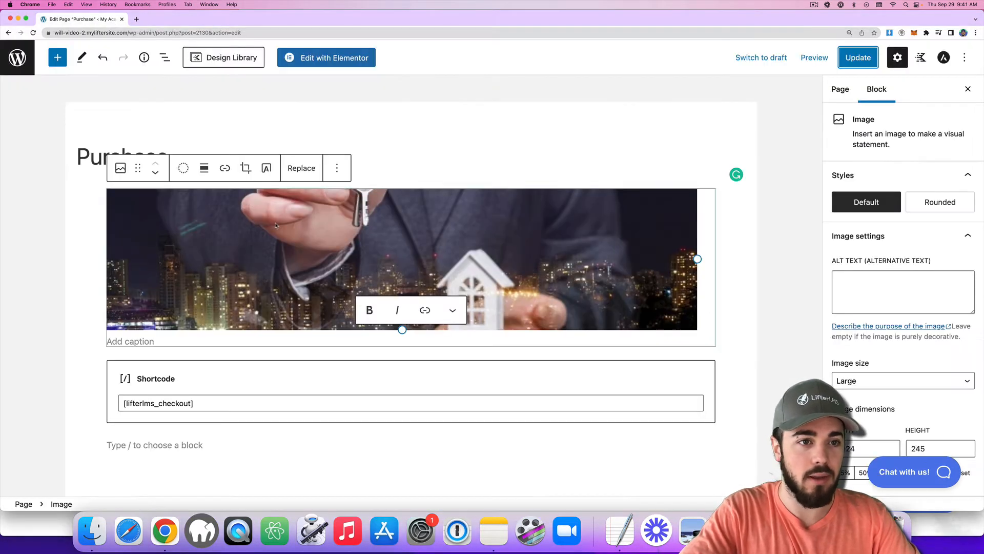
# Remove the Image block from the page and insert a Testimonials block between the Purchase title and the checkout shortcode.
pyautogui.click(333, 170)
pyautogui.click(351, 432)
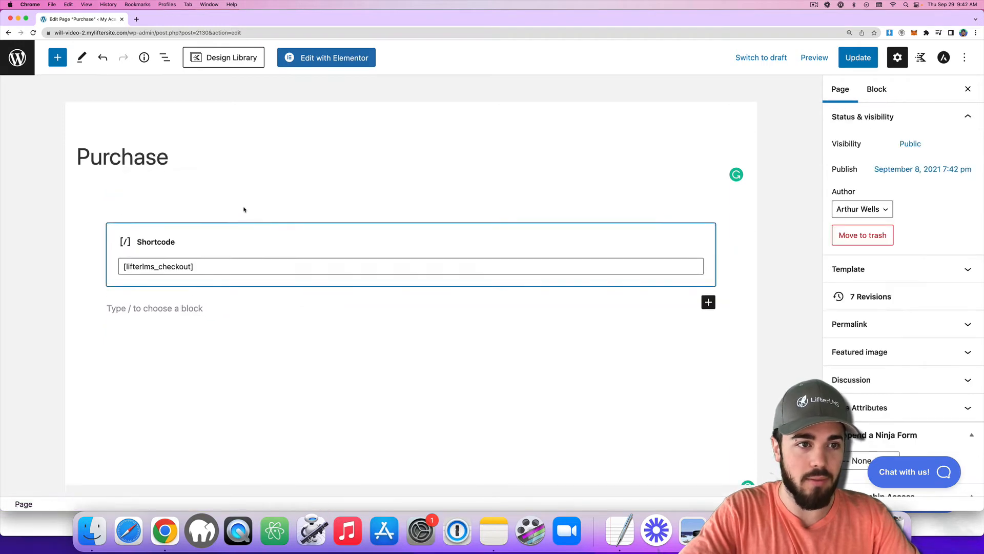
pyautogui.click(211, 158)
pyautogui.press('Return')
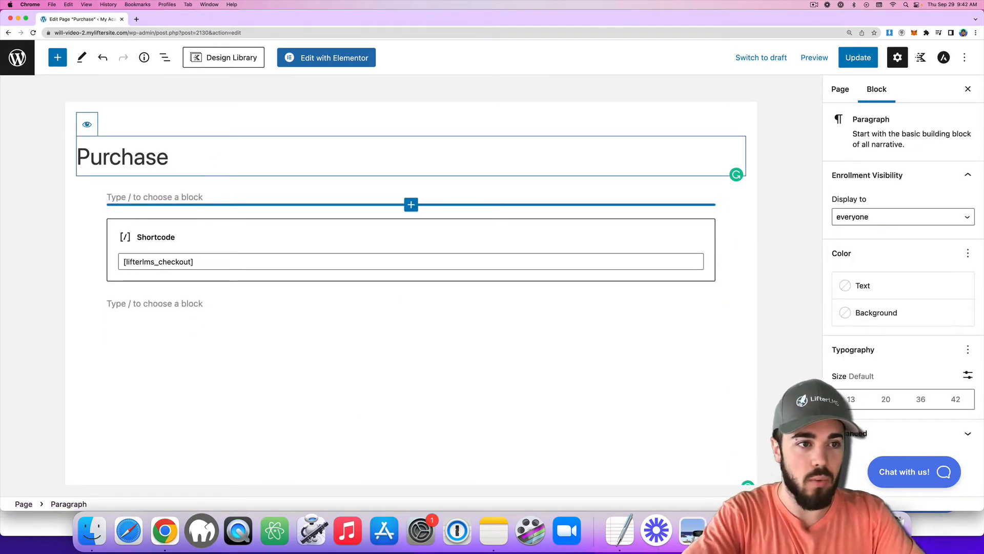
pyautogui.write('/test')
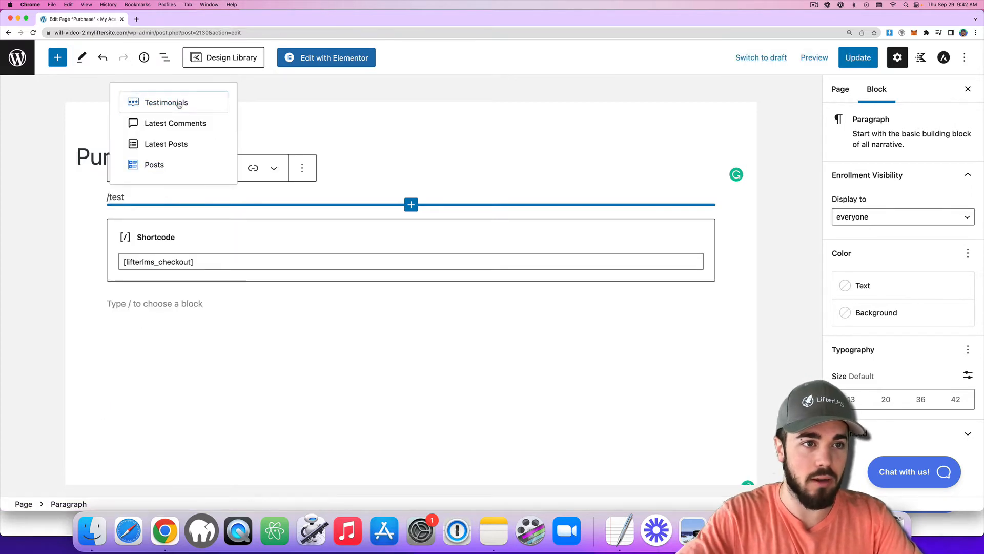
pyautogui.click(179, 104)
# Give the Testimonials block the first initial style, with plain centered text and a small photo beside the name.
pyautogui.click(63, 65)
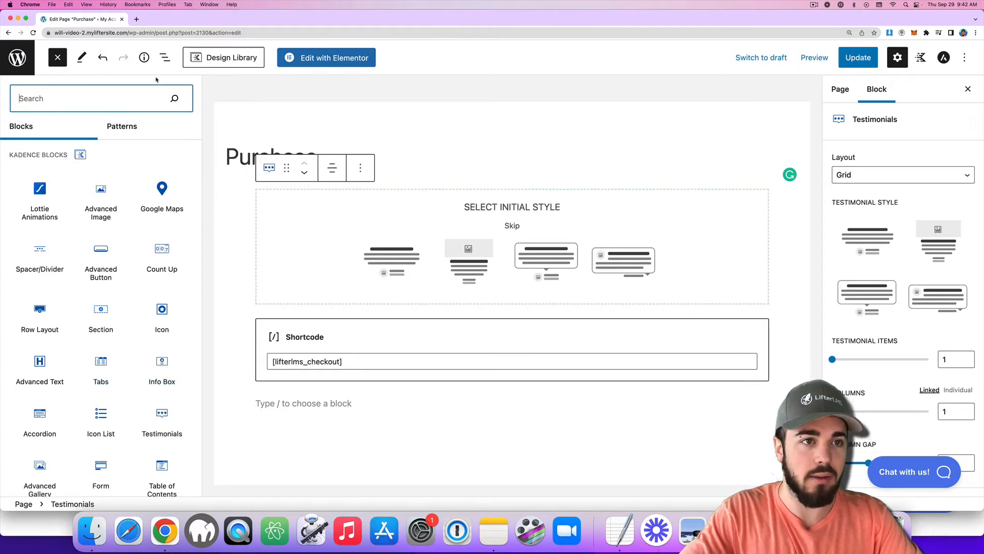
pyautogui.click(58, 58)
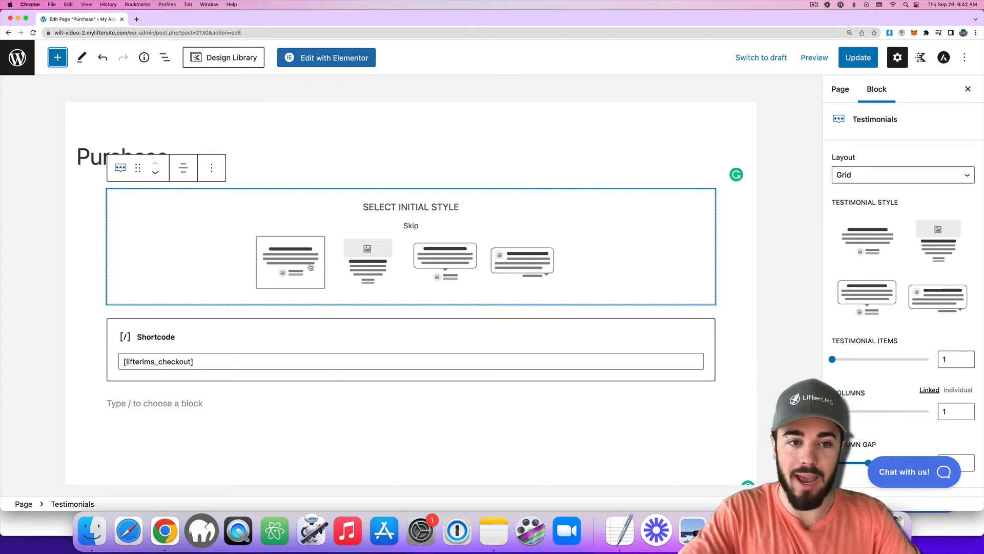
pyautogui.click(280, 263)
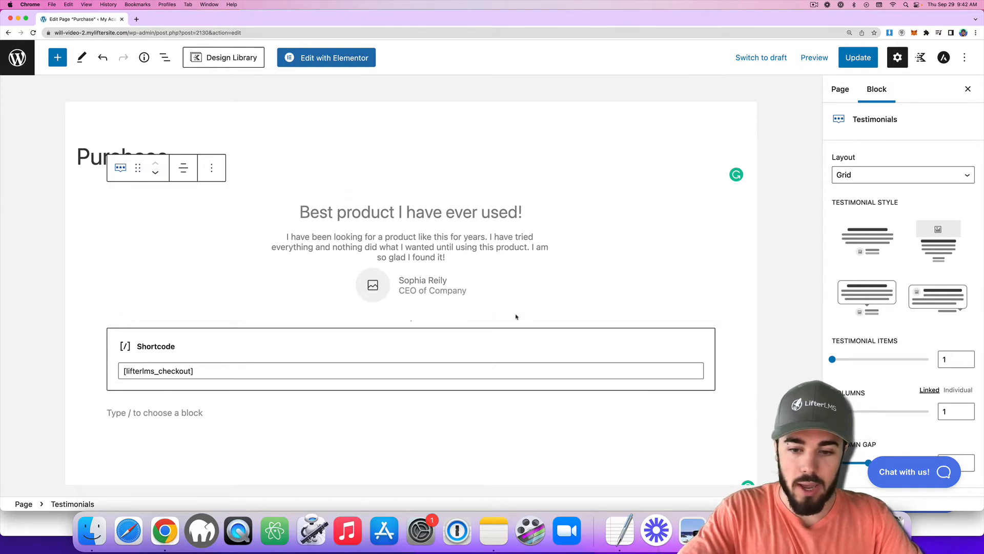
# Switch to the TextEdit note and copy the testimonial headline "Easily digestible and empowers action.".
pyautogui.click(612, 530)
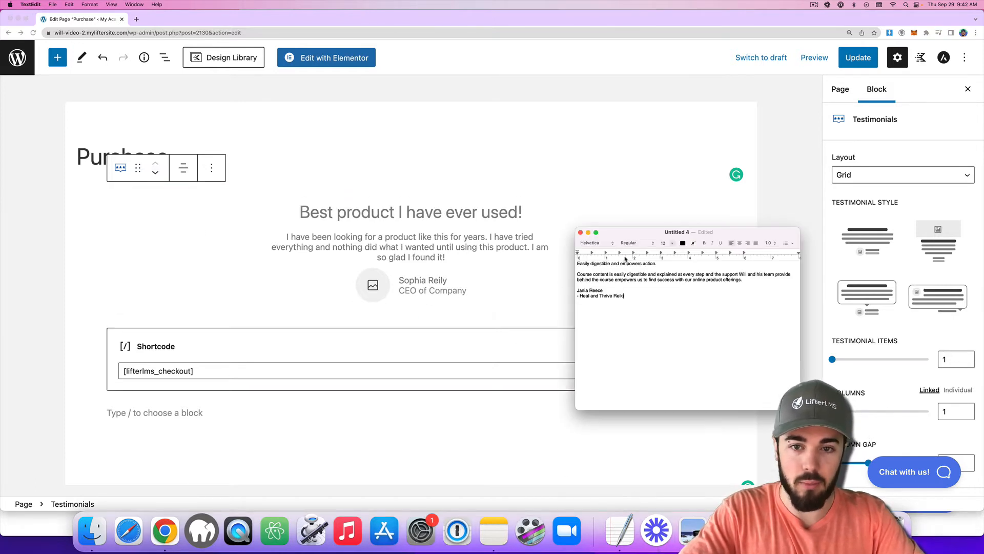
pyautogui.tripleClick(606, 264)
pyautogui.press('super+c')
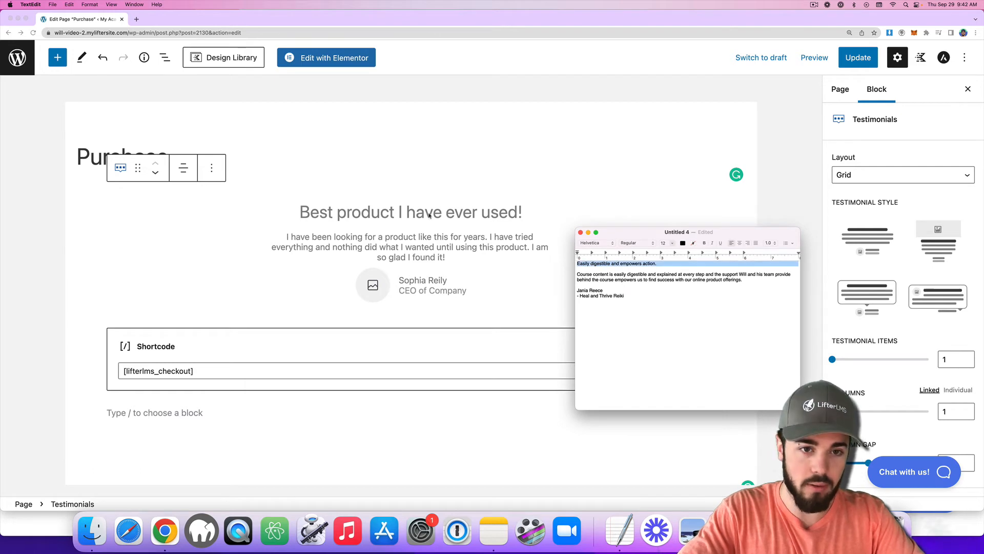
# Try to paste the copied headline directly into the testimonial title, and undo the paste.
pyautogui.click(378, 211)
pyautogui.click(378, 212)
pyautogui.write('p.p1 {margin: 0.0px 0.0px 0.0px 0.0px; font: 12.0px Helvetica} Easily digestible and empowers action.')
pyautogui.press('super+z')
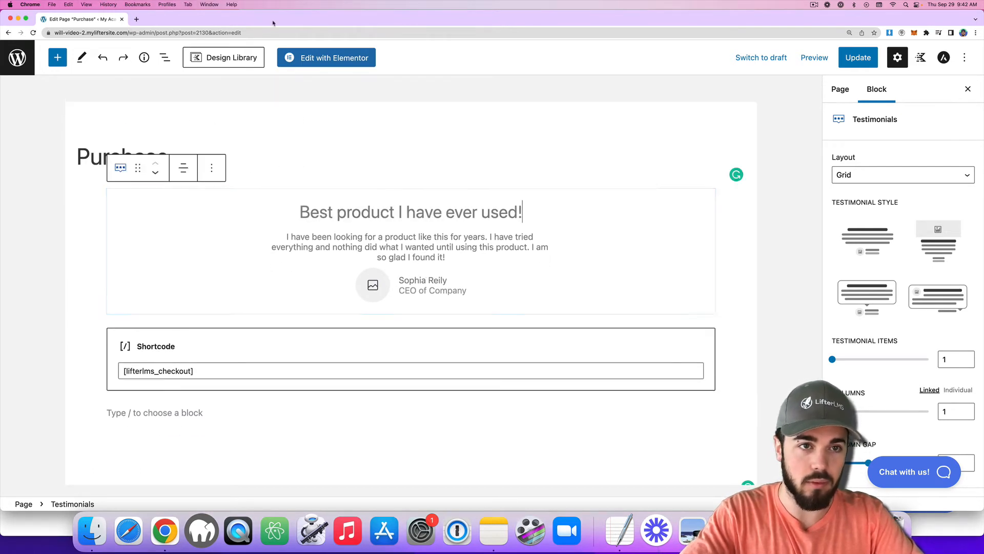
# Strip the headline's formatting via the browser's address bar and paste "Easily digestible and empowers action." as the testimonial title.
pyautogui.click(258, 33)
pyautogui.press('super+v')
pyautogui.press('super+a')
pyautogui.press('super+c')
pyautogui.click(396, 214)
pyautogui.press('super+v')
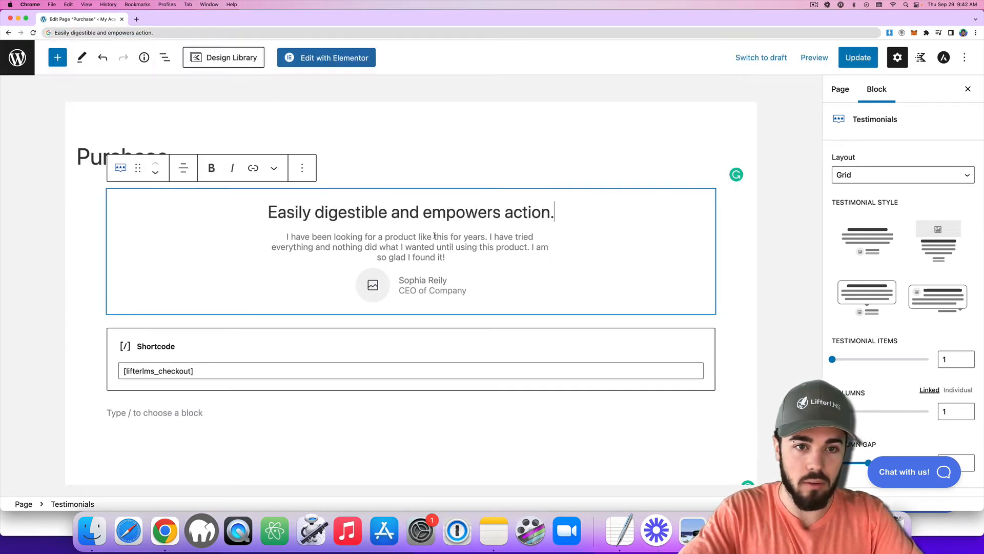
# Fill the testimonial body with the note's paragraph beginning "Course content is easily digestible", pasted as plain text.
pyautogui.click(619, 531)
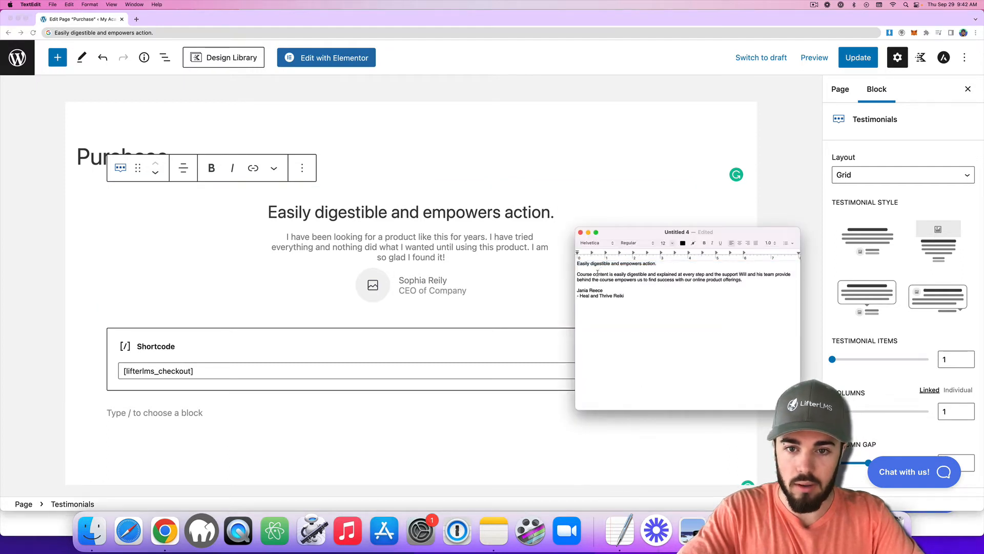
pyautogui.tripleClick(597, 274)
pyautogui.press('super+c')
pyautogui.click(374, 33)
pyautogui.press('super+v')
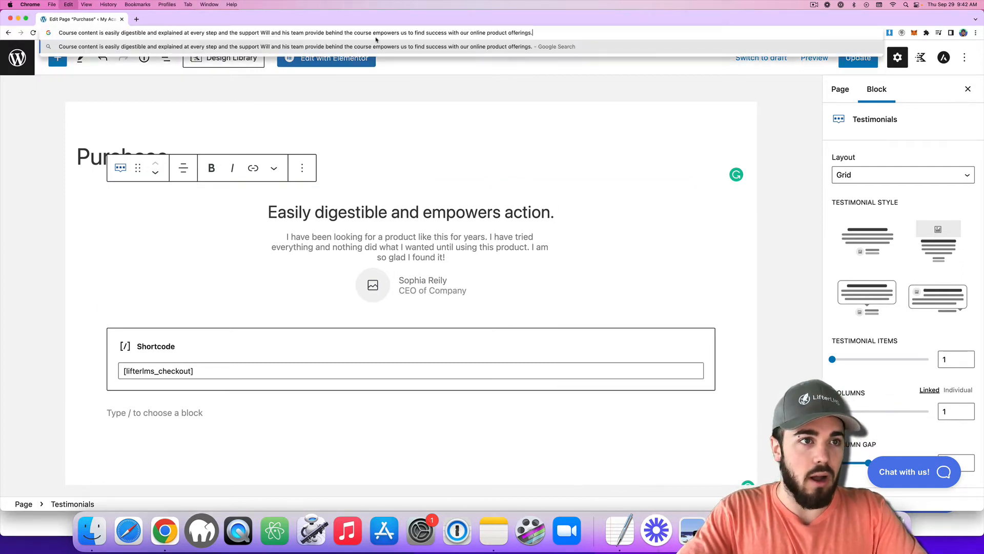
pyautogui.press('super+a')
pyautogui.click(394, 243)
pyautogui.press('super+v')
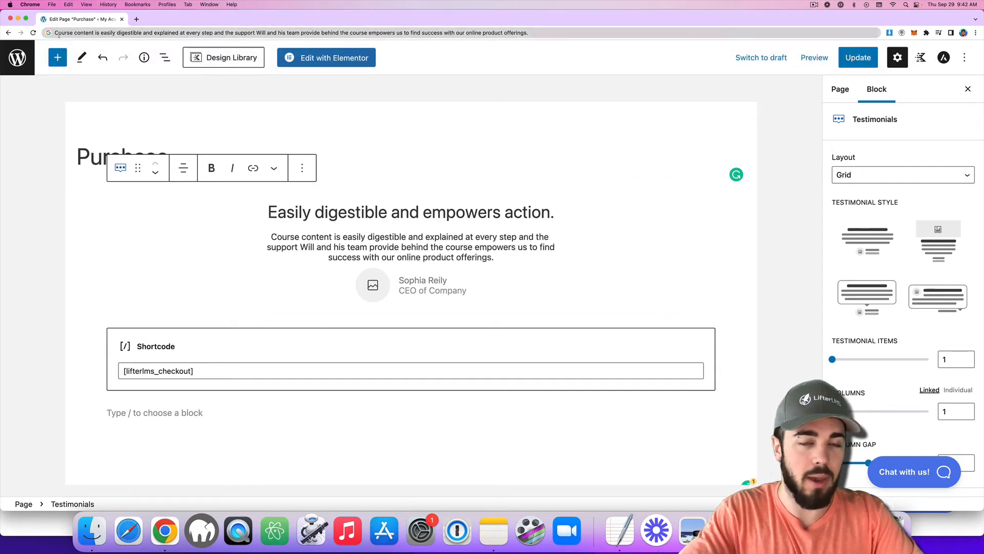
# Replace the testimonial's placeholder name with the reviewer's full name from the TextEdit note, pasted as plain text.
pyautogui.click(620, 531)
pyautogui.tripleClick(592, 290)
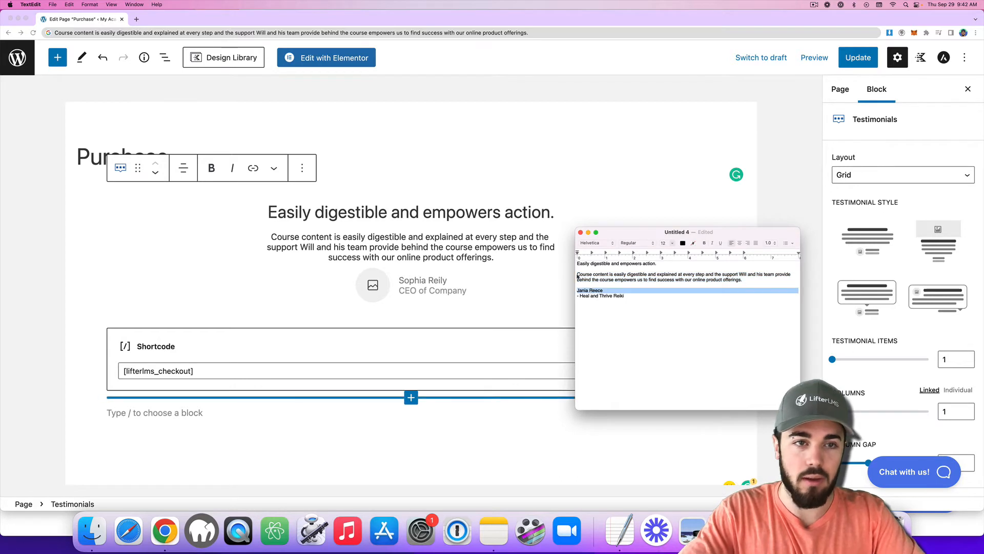
pyautogui.press('super+c')
pyautogui.click(261, 32)
pyautogui.press('super+v')
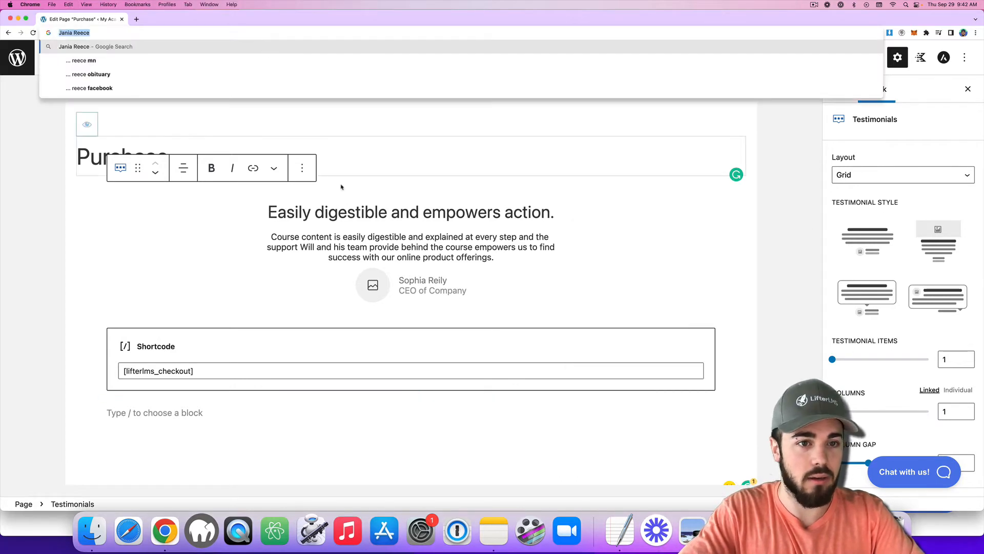
pyautogui.tripleClick(423, 279)
pyautogui.press('super+v')
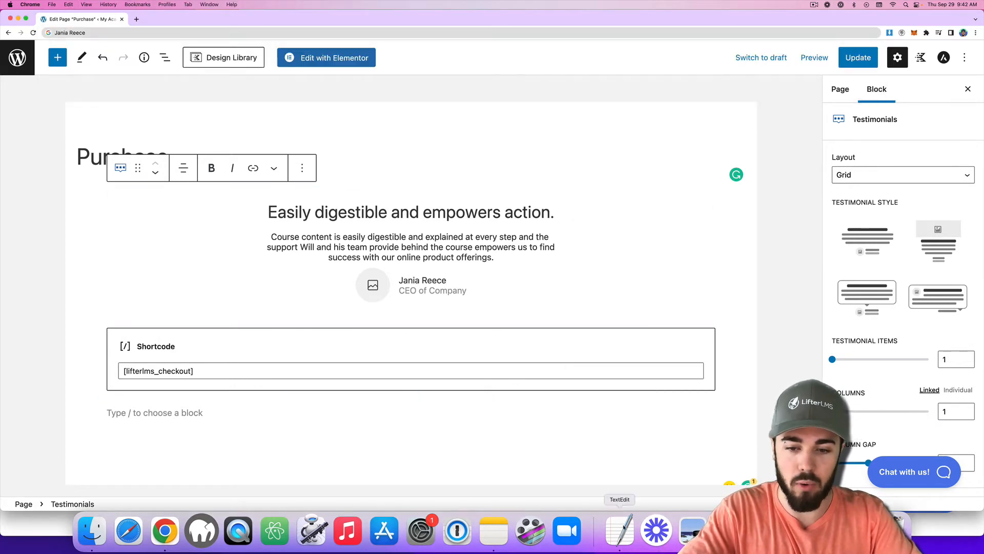
# Set the testimonial's occupation line to "Heal and Thrive Reiki" from the TextEdit note.
pyautogui.click(620, 531)
pyautogui.tripleClick(601, 297)
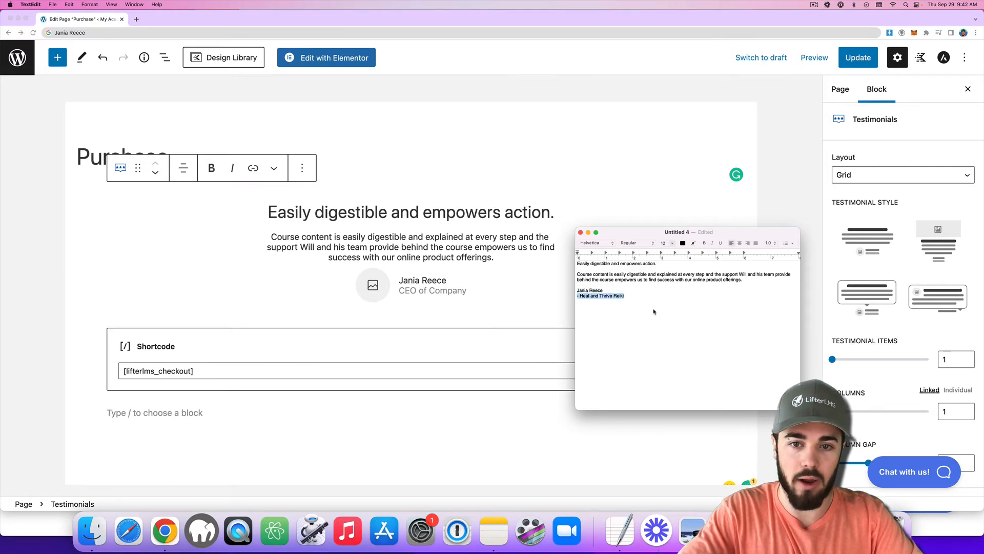
pyautogui.click(261, 34)
pyautogui.press('super+v')
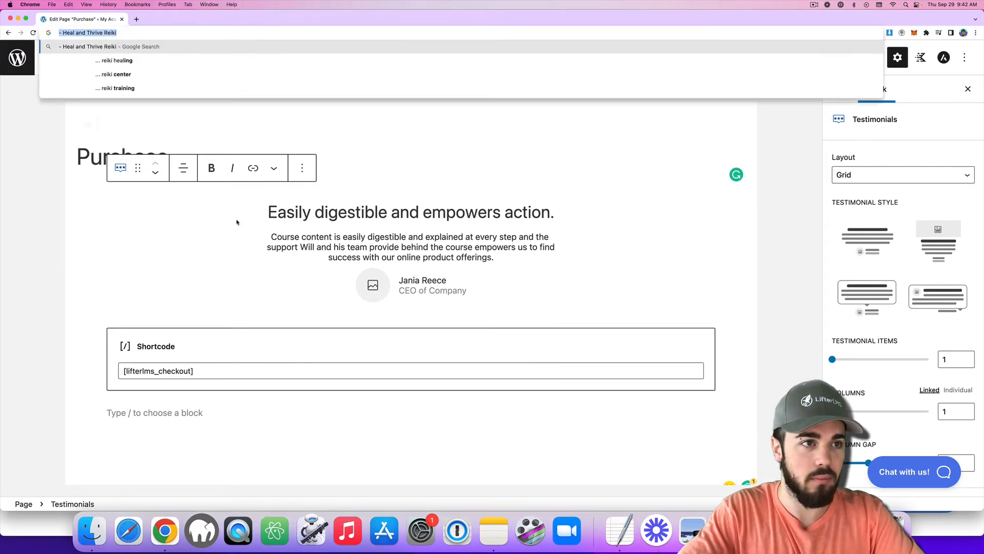
pyautogui.click(436, 297)
pyautogui.press('super+v')
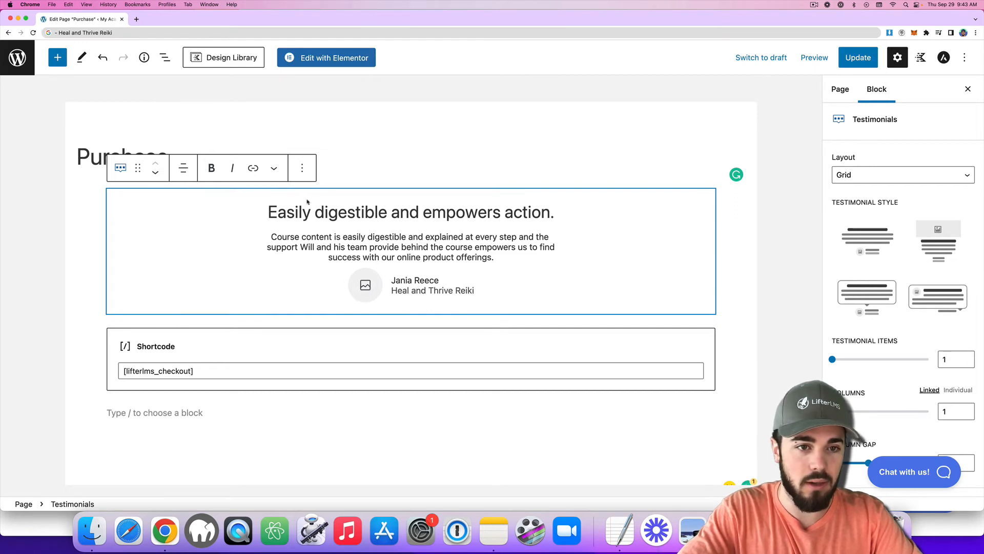
# Set the testimonial photo to 6-1.jpg, the woman with a stethoscope, from the media library and update the page.
pyautogui.click(378, 293)
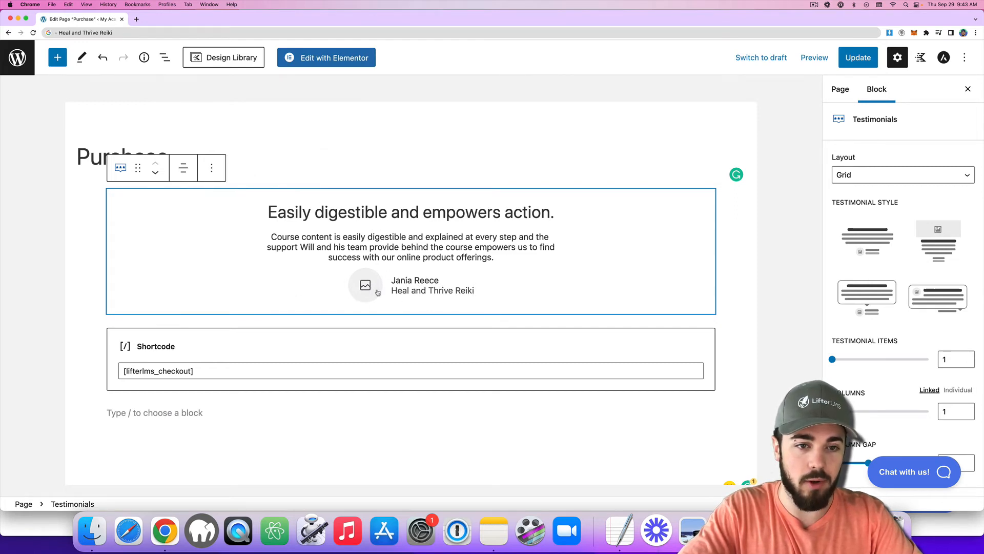
pyautogui.scroll(-10, 390, 291)
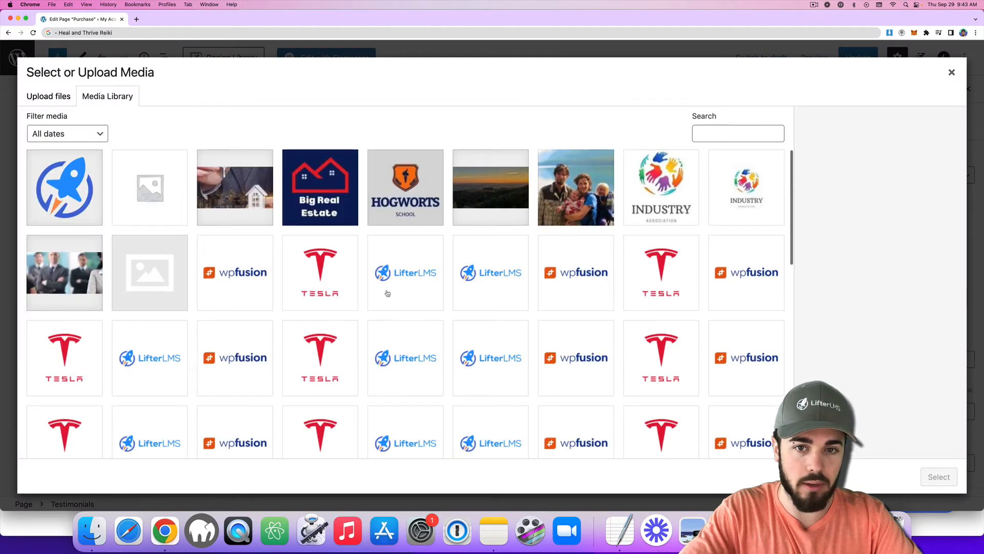
pyautogui.click(405, 312)
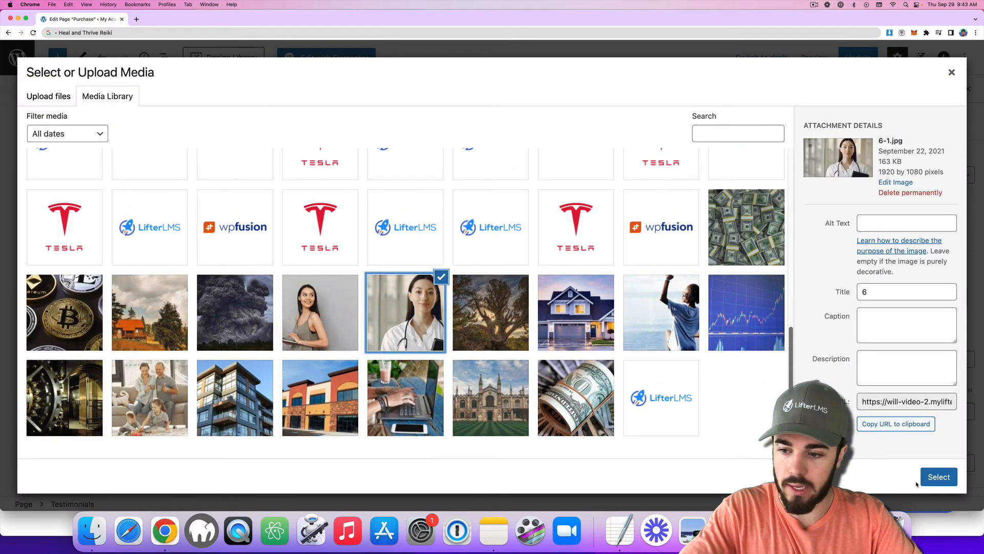
pyautogui.click(939, 476)
pyautogui.click(851, 65)
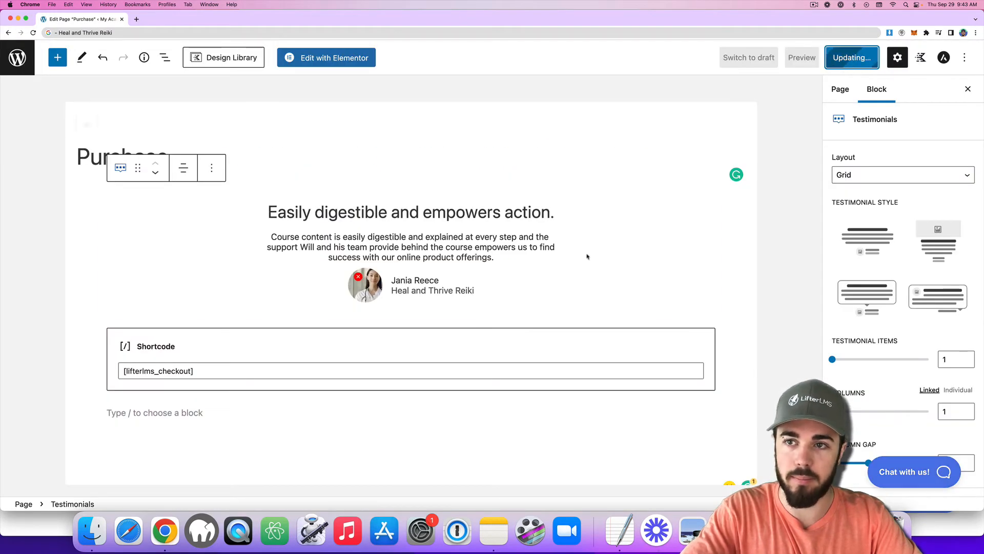
# Reload the checkout page in the incognito window, examine the testimonial above the form, and return to the page editor.
pyautogui.click(49, 525)
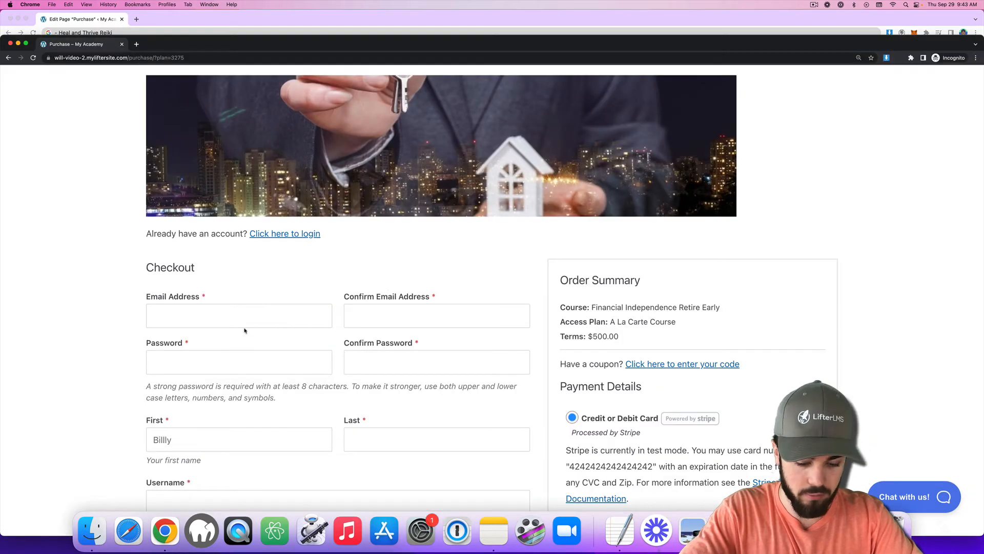
pyautogui.moveTo(257, 46); pyautogui.dragTo(254, 20)
pyautogui.press('super+r')
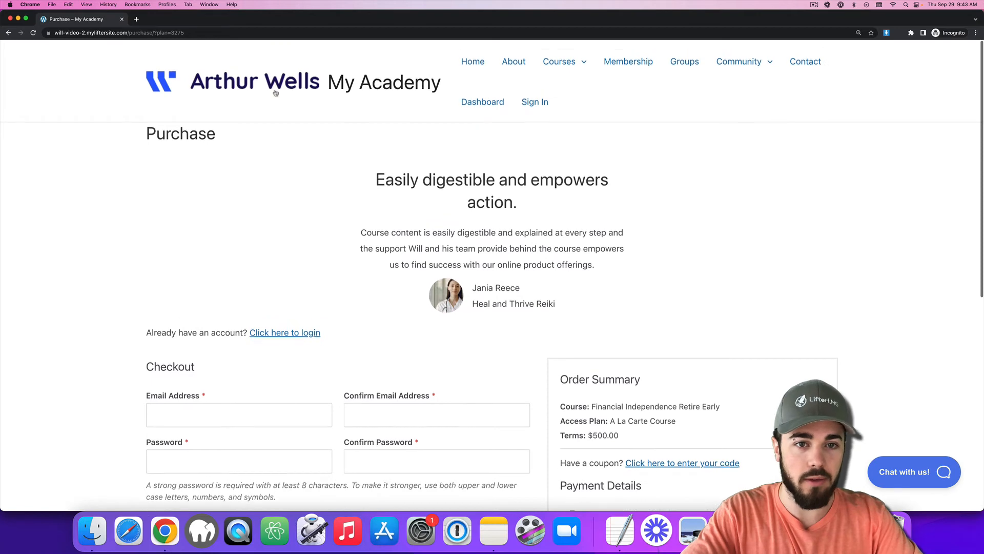
pyautogui.scroll(-3, 275, 93)
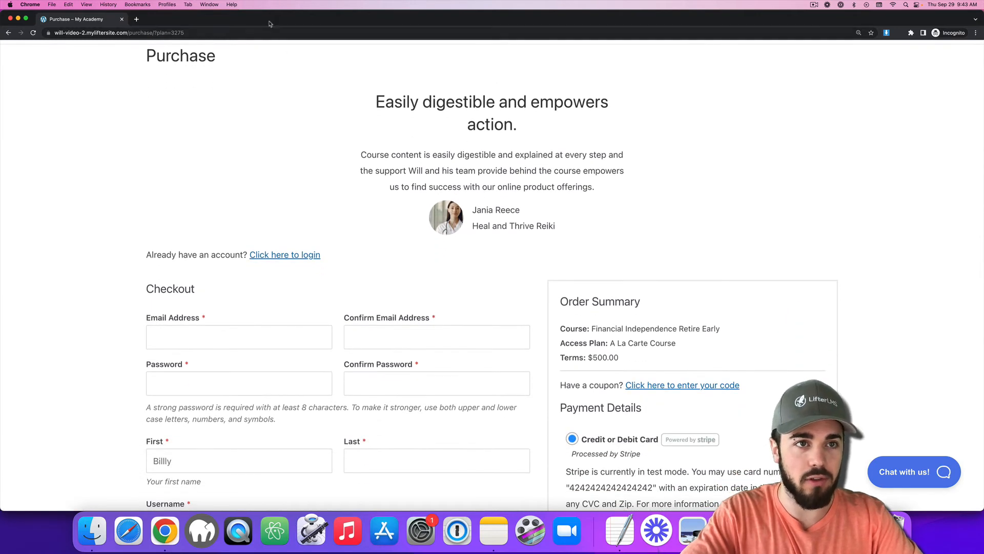
pyautogui.moveTo(270, 23); pyautogui.dragTo(270, 45)
pyautogui.press('super+grave')
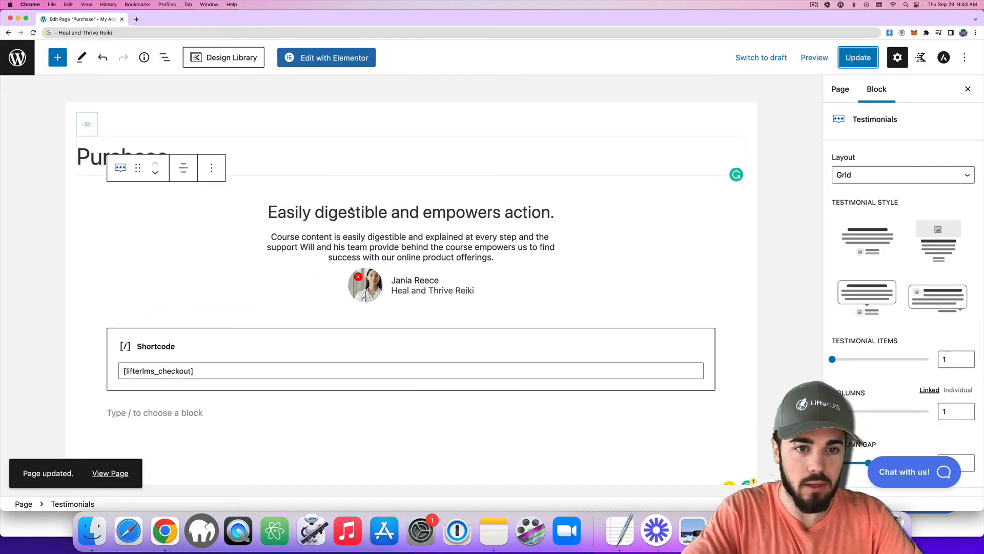
# Apply the centered speech-bubble style with the photo below the bubble to the testimonial, keeping the Grid layout.
pyautogui.click(352, 211)
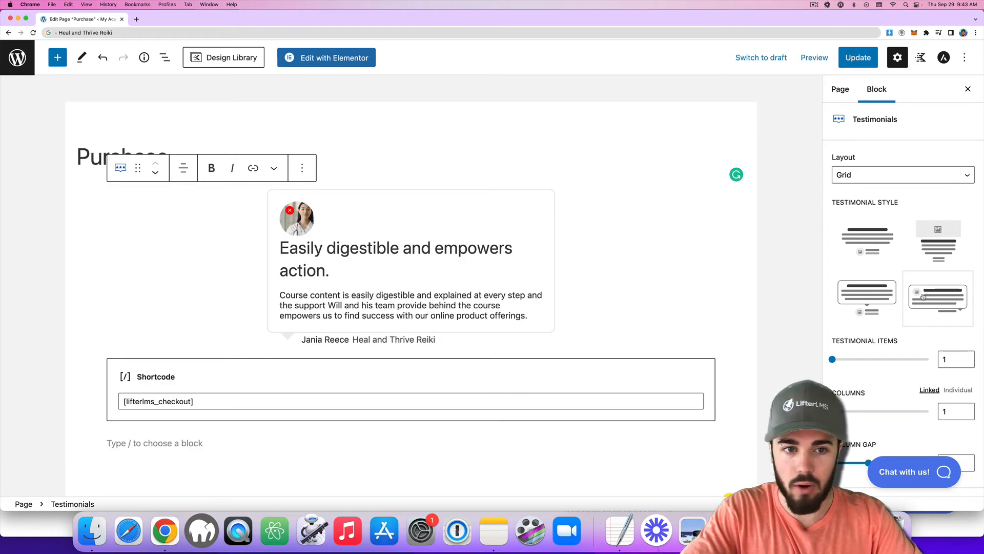
pyautogui.click(845, 310)
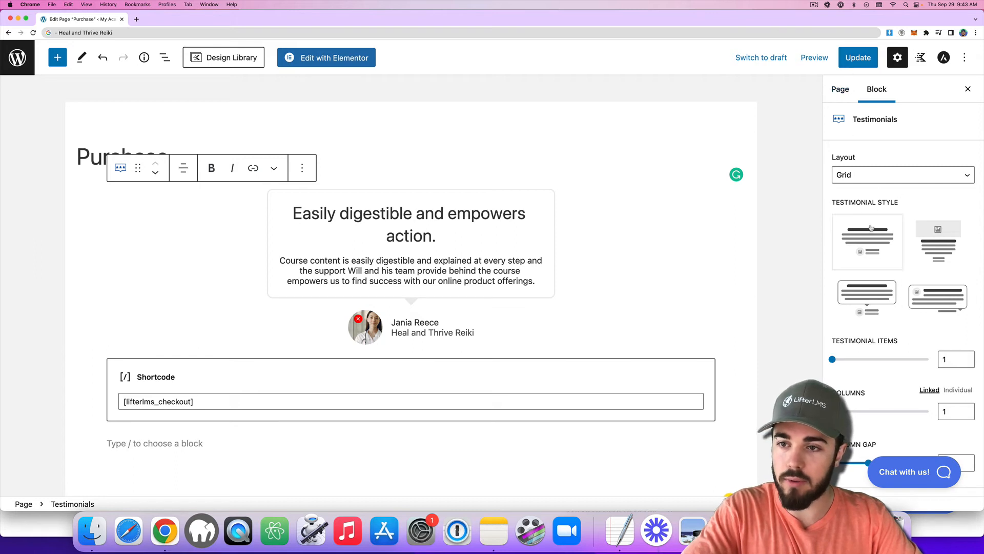
pyautogui.scroll(-1, 871, 205)
pyautogui.click(865, 165)
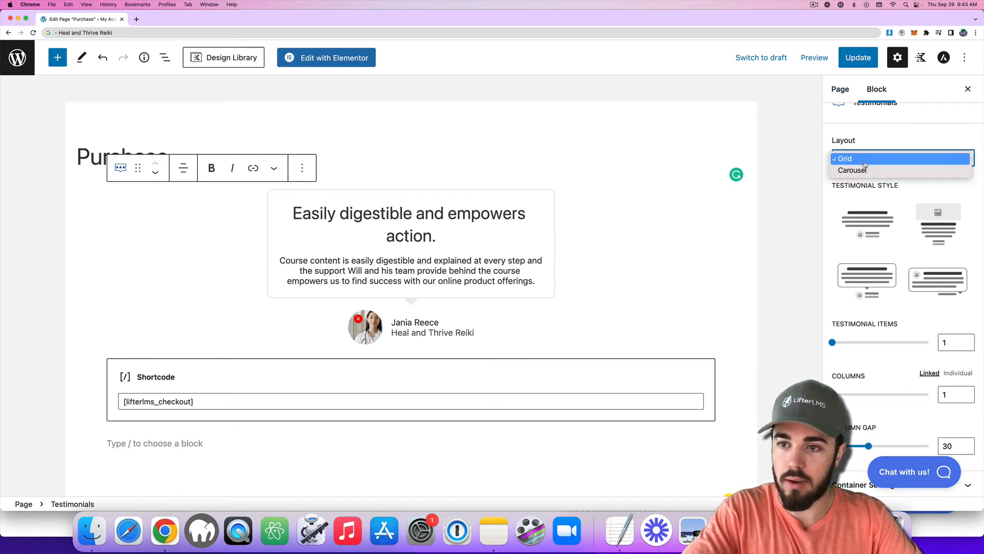
pyautogui.click(865, 160)
# Turn on the quotation-mark top icon for the testimonial and look through its icon settings.
pyautogui.scroll(-5, 874, 226)
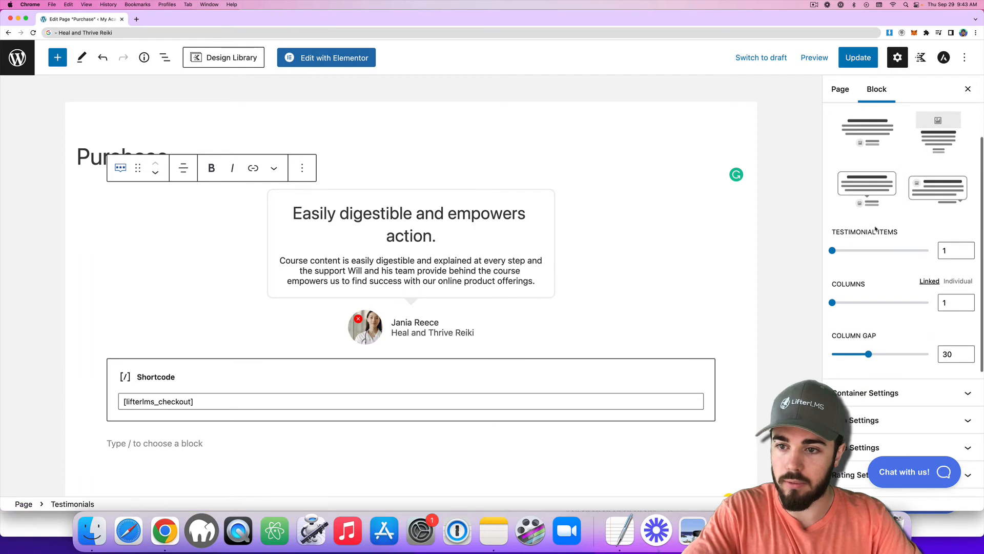
pyautogui.scroll(-3, 876, 229)
pyautogui.scroll(-3, 872, 261)
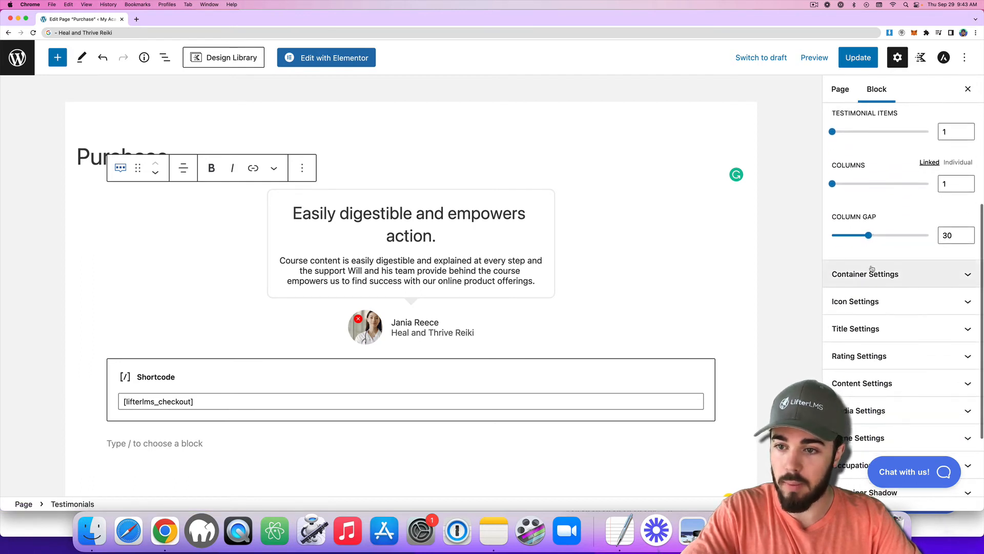
pyautogui.click(868, 308)
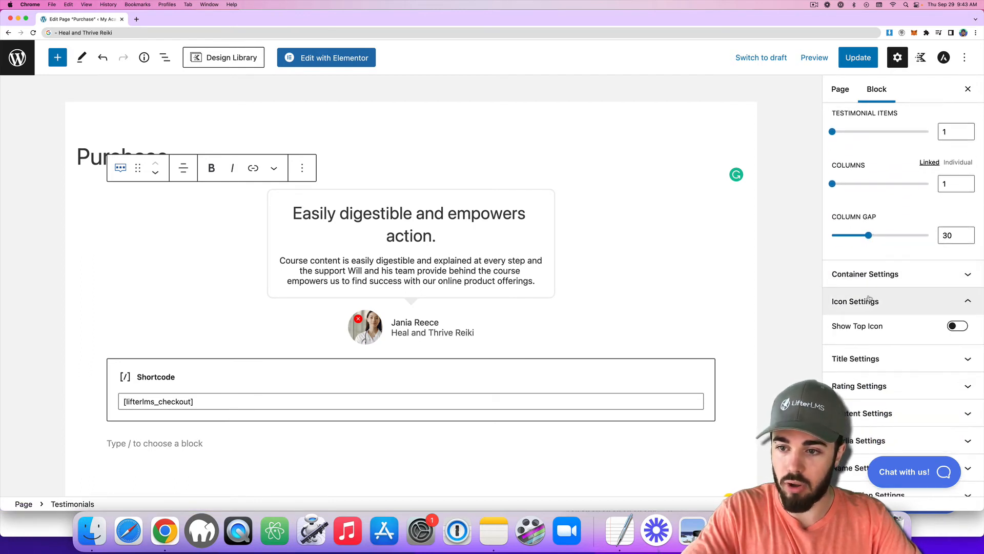
pyautogui.click(957, 326)
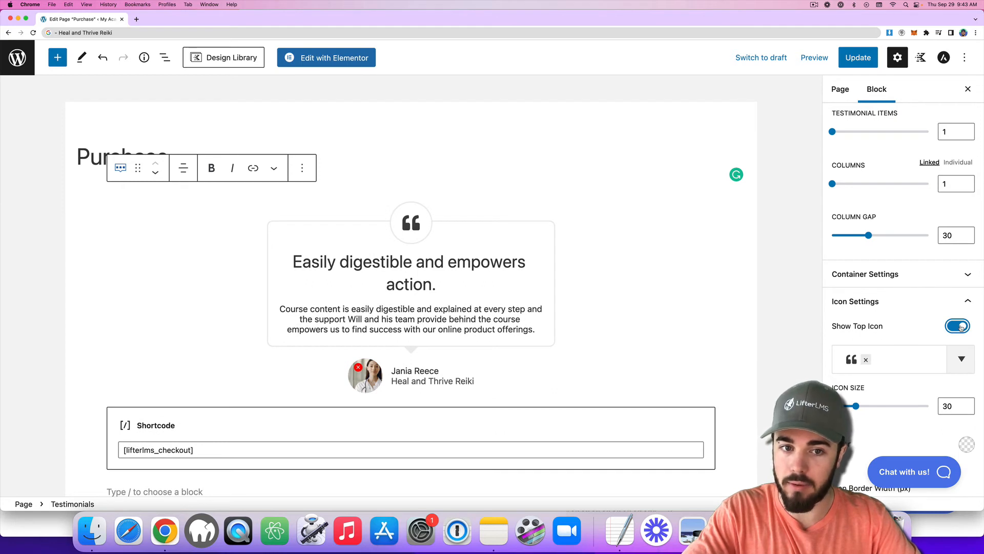
pyautogui.scroll(-10, 951, 326)
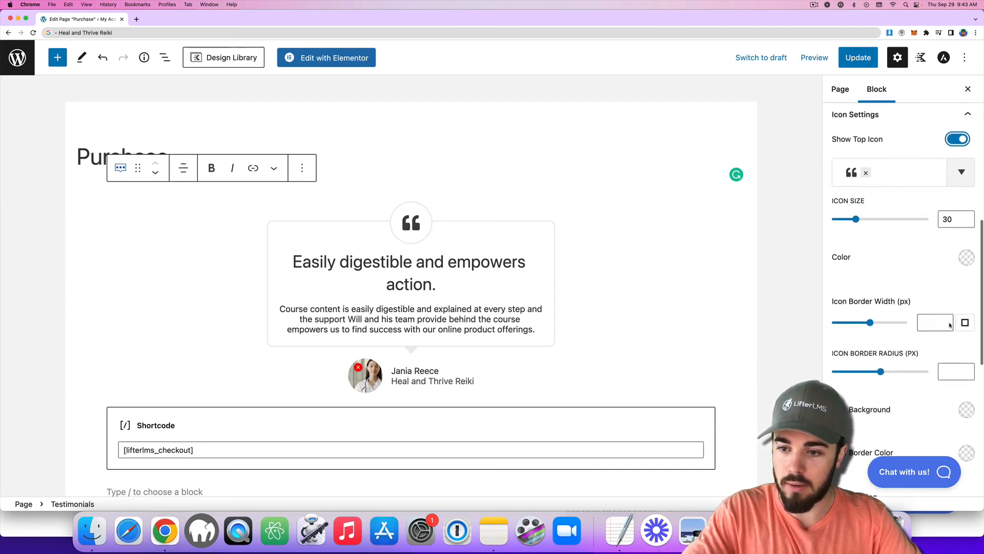
# Turn on the star rating for the testimonial and update the page.
pyautogui.scroll(-9, 949, 327)
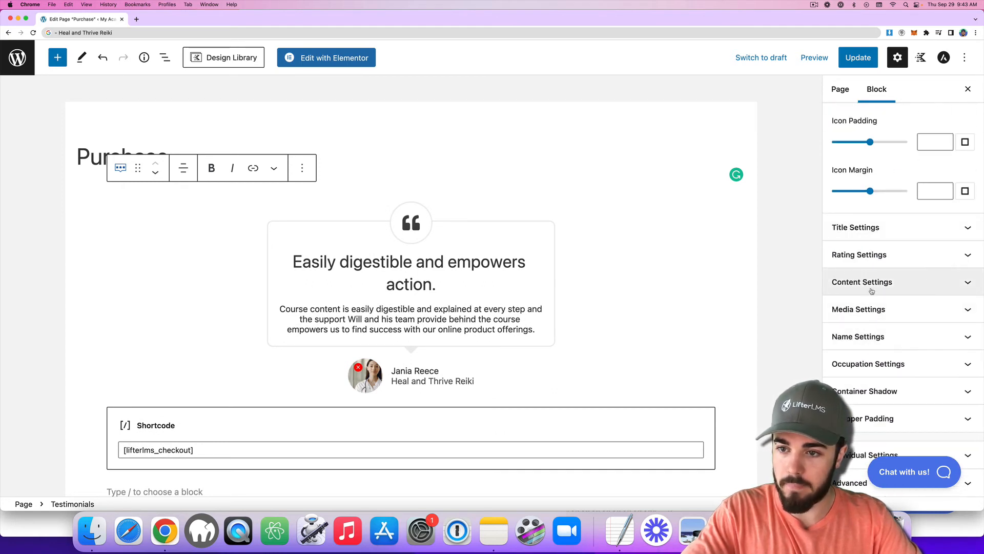
pyautogui.click(871, 264)
pyautogui.click(957, 279)
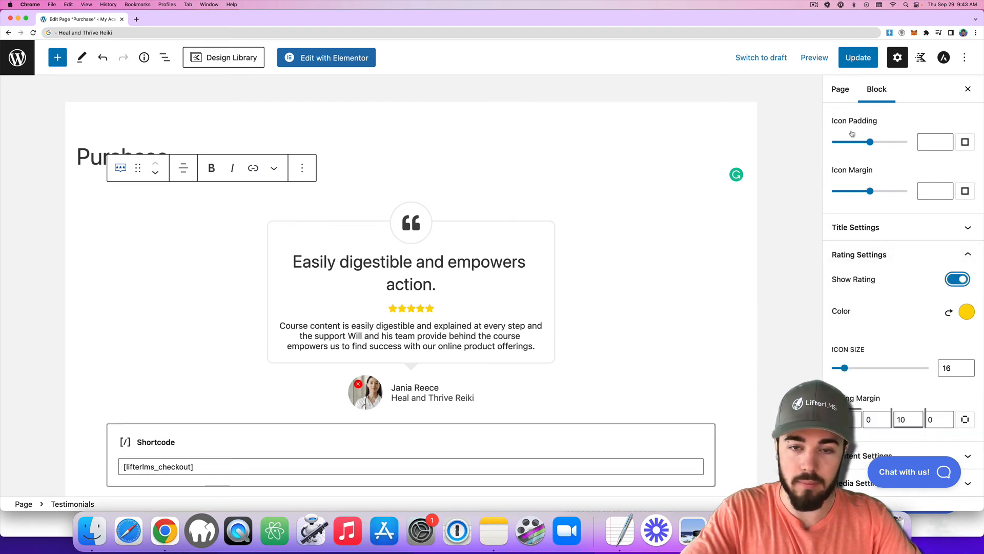
pyautogui.click(854, 58)
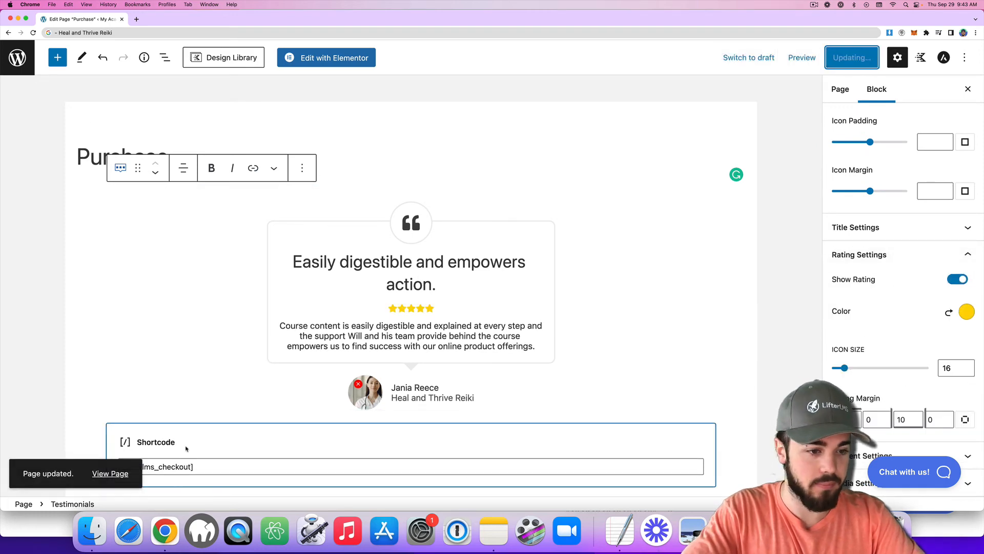
# Reload the checkout page in the incognito window and examine the restyled testimonial together with the checkout form and payment details below it.
pyautogui.click(44, 530)
pyautogui.press('super+r')
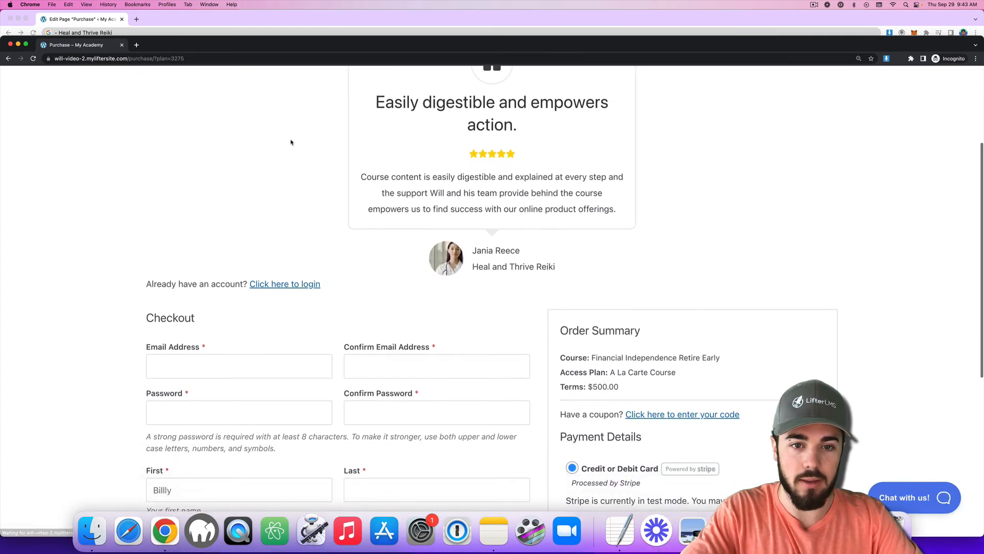
pyautogui.scroll(-3, 290, 141)
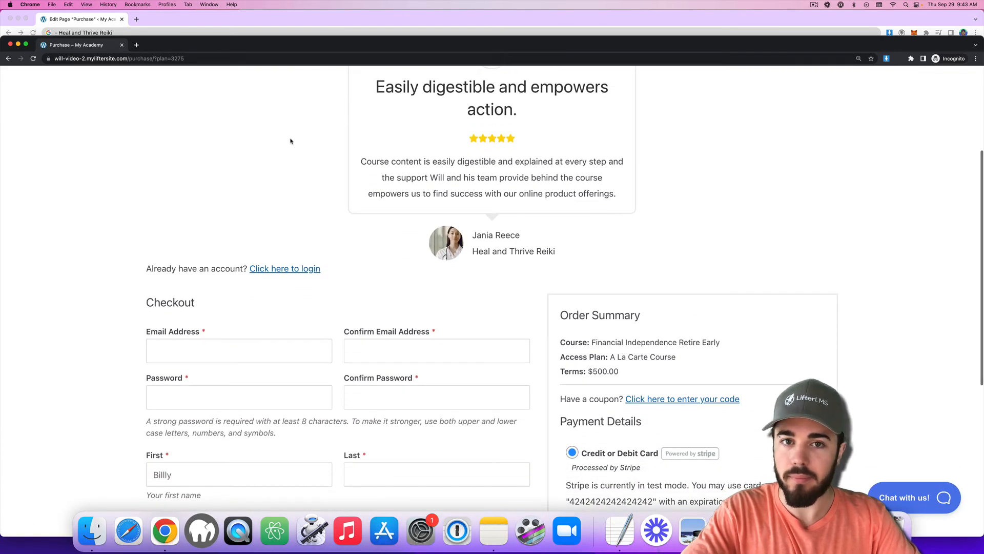
pyautogui.scroll(-5, 290, 141)
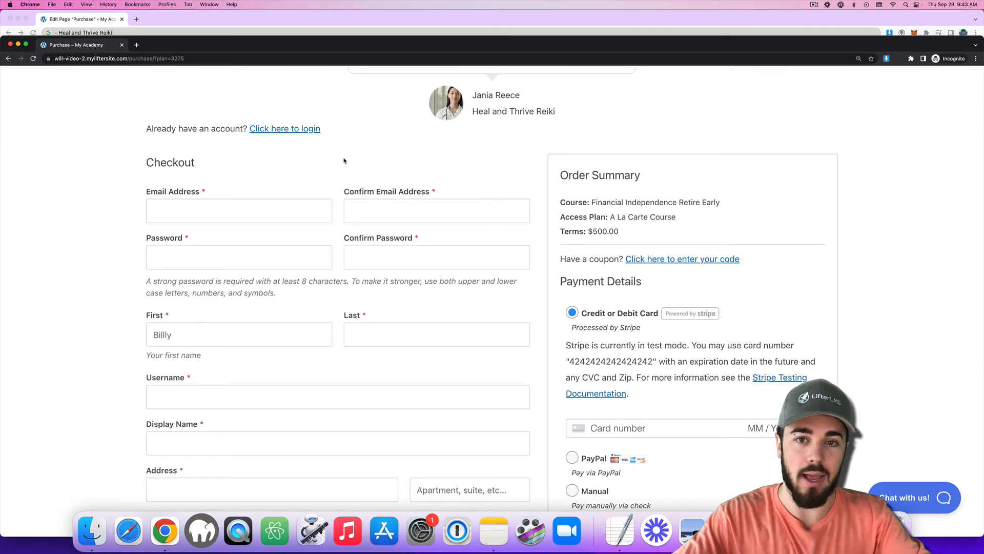
pyautogui.scroll(5, 465, 215)
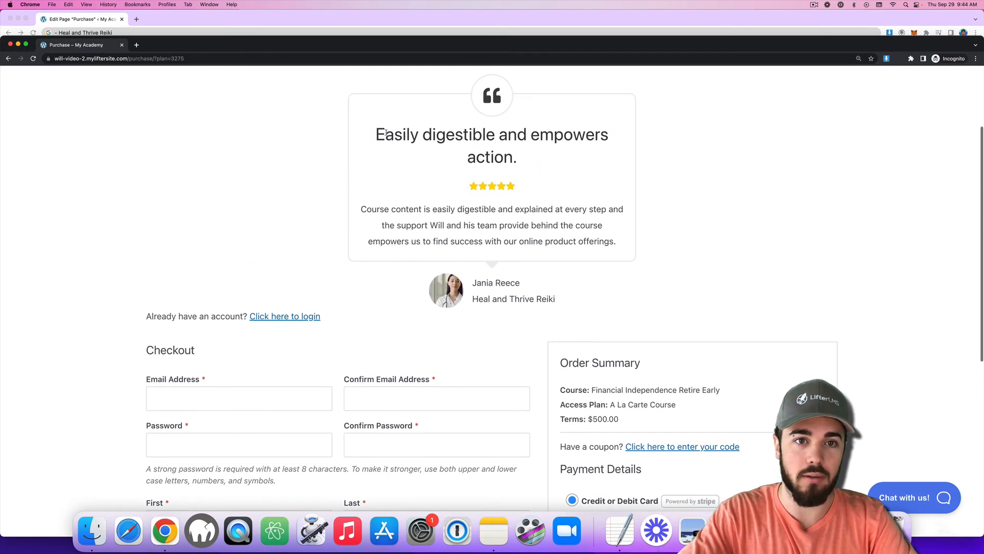
pyautogui.moveTo(386, 132); pyautogui.dragTo(511, 156)
pyautogui.click(512, 156)
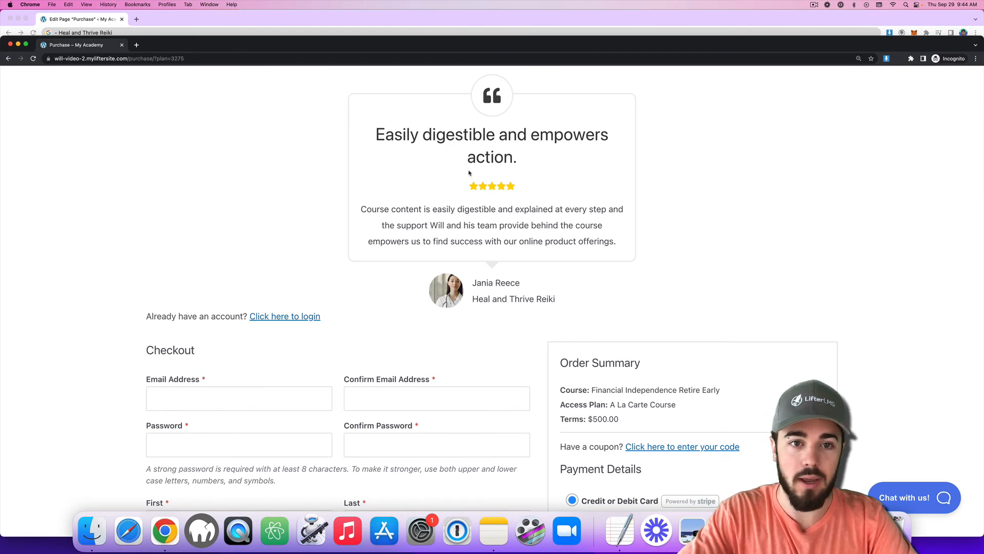
pyautogui.scroll(3, 468, 172)
pyautogui.scroll(-1, 469, 173)
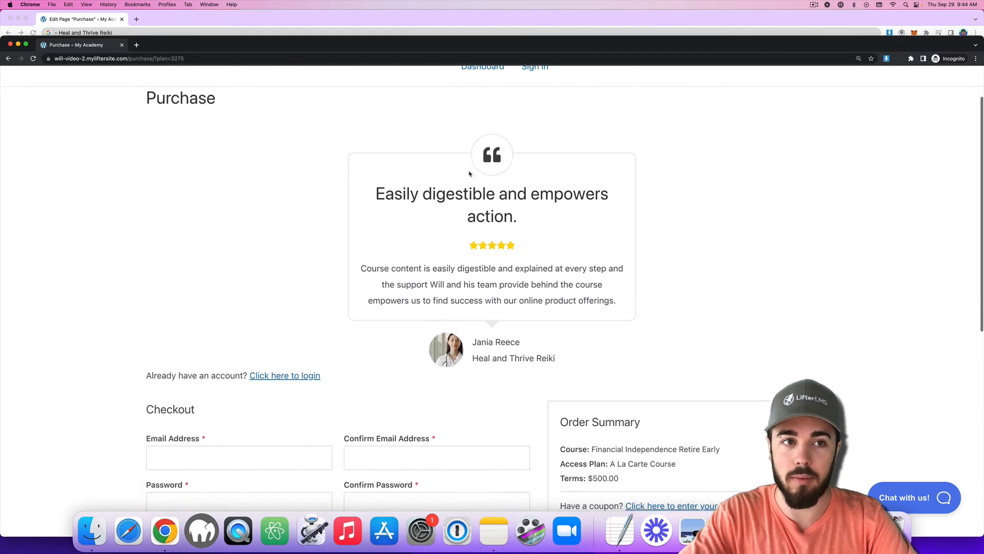
pyautogui.scroll(-2, 469, 174)
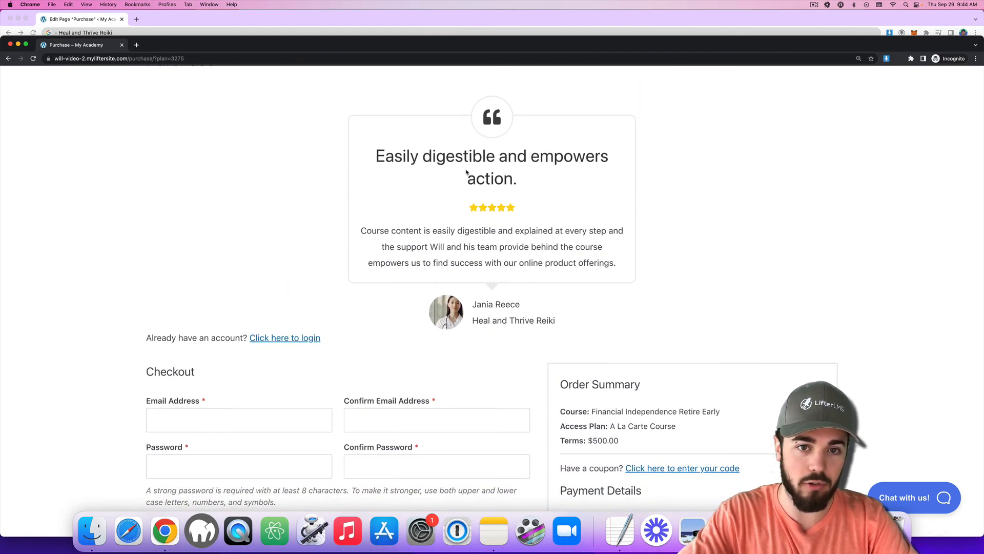
pyautogui.scroll(-1, 430, 161)
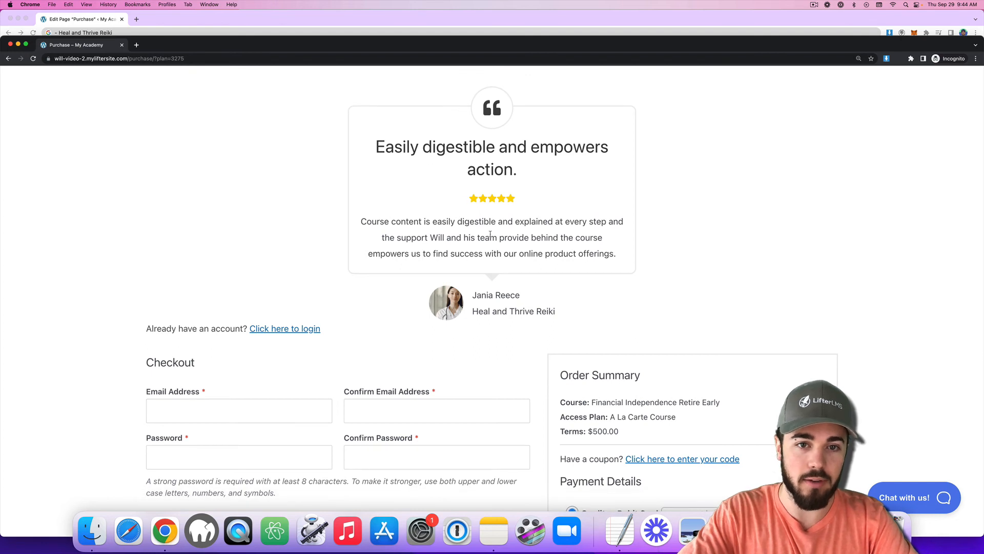
pyautogui.scroll(-10, 466, 263)
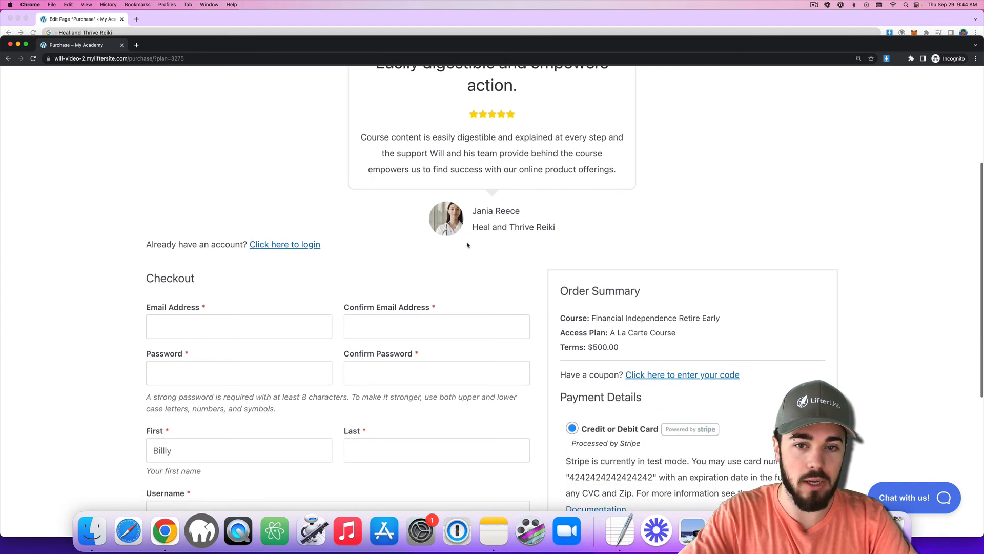
pyautogui.scroll(-8, 468, 241)
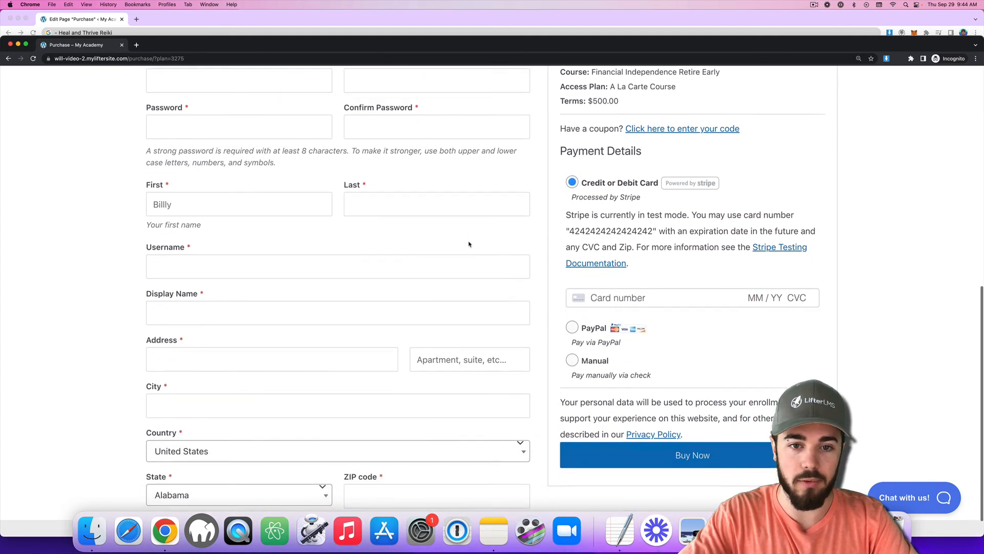
pyautogui.scroll(20, 468, 241)
pyautogui.scroll(-1, 468, 241)
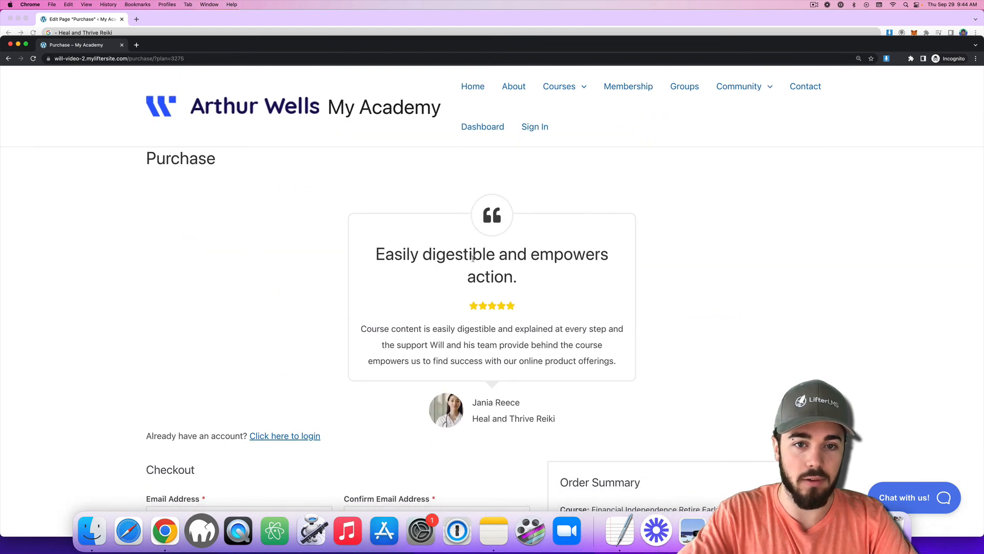
pyautogui.scroll(-2, 434, 205)
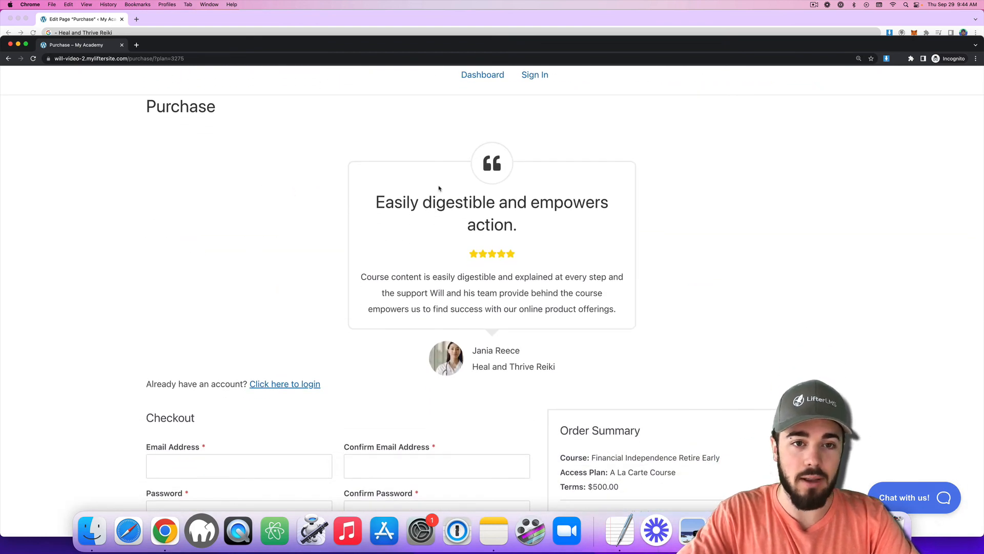